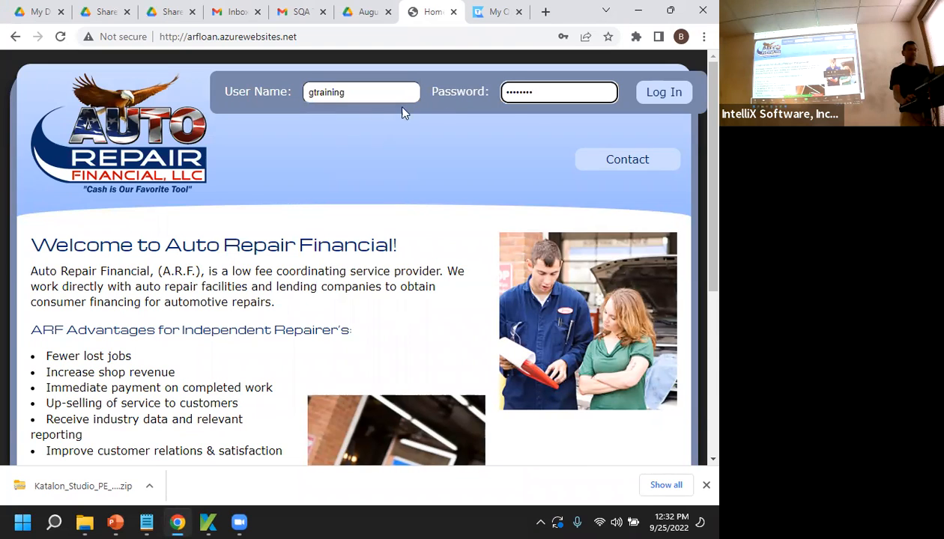
- Log in to the dealer site, open the loan calculator and calculate the minimum monthly payment for a 1000 loan
left_click(669, 94)
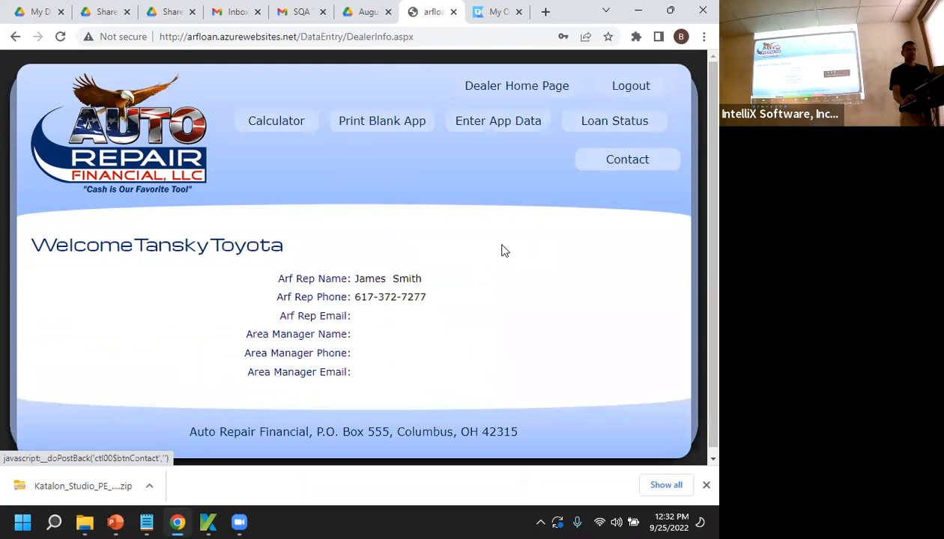
left_click(287, 125)
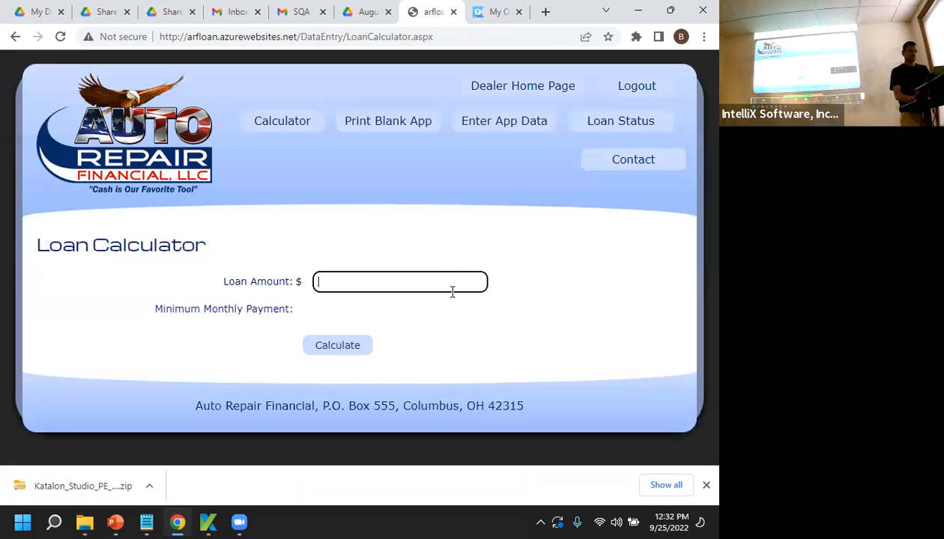
type("1000")
left_click(346, 345)
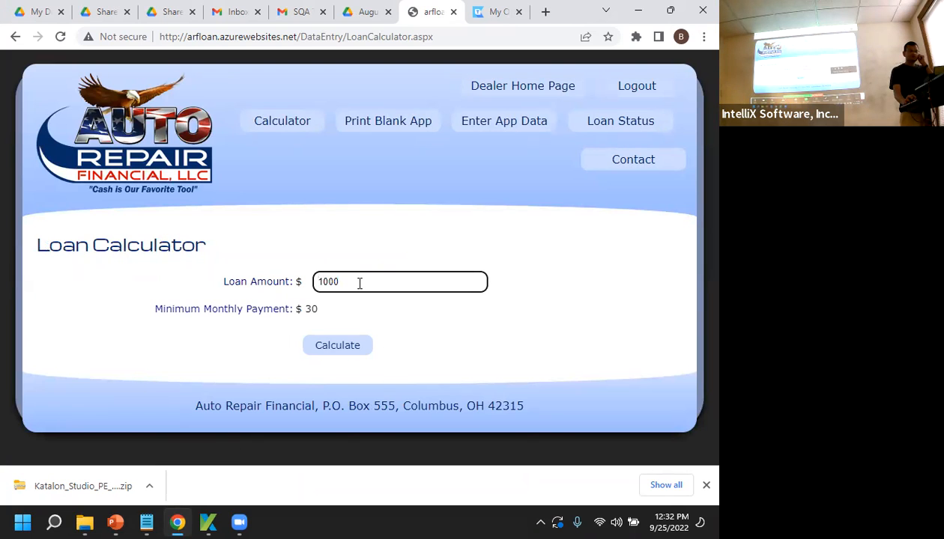
- Calculate the minimum monthly payment for a loan amount of 1500
left_click_drag(359, 283, 318, 278)
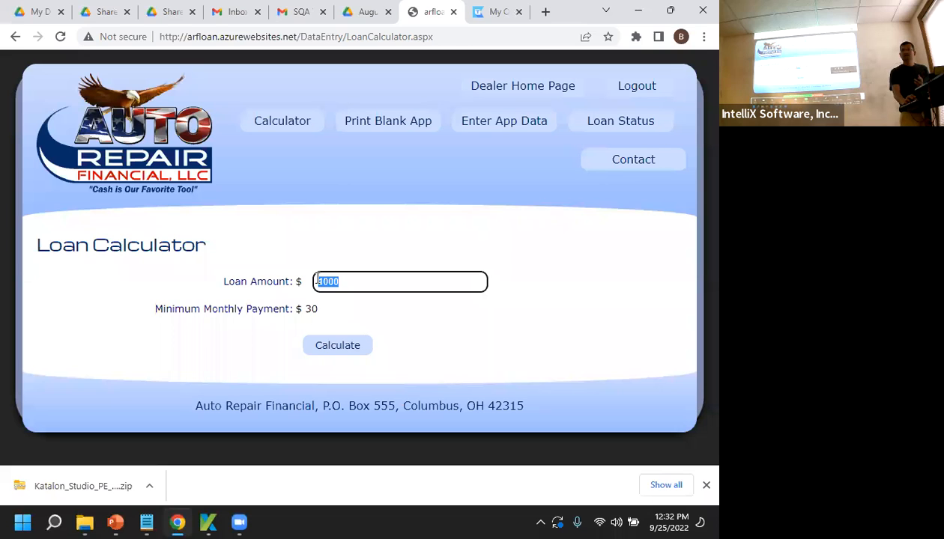
type("1500")
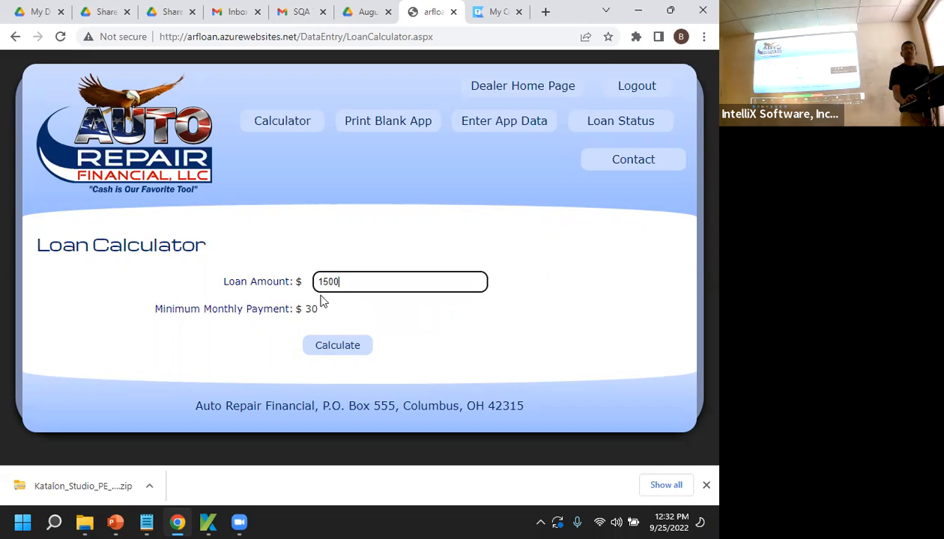
left_click(349, 350)
- Calculate the minimum monthly payment for a loan amount of 50000 and highlight the resulting payment
left_click_drag(345, 282, 309, 233)
type("50000")
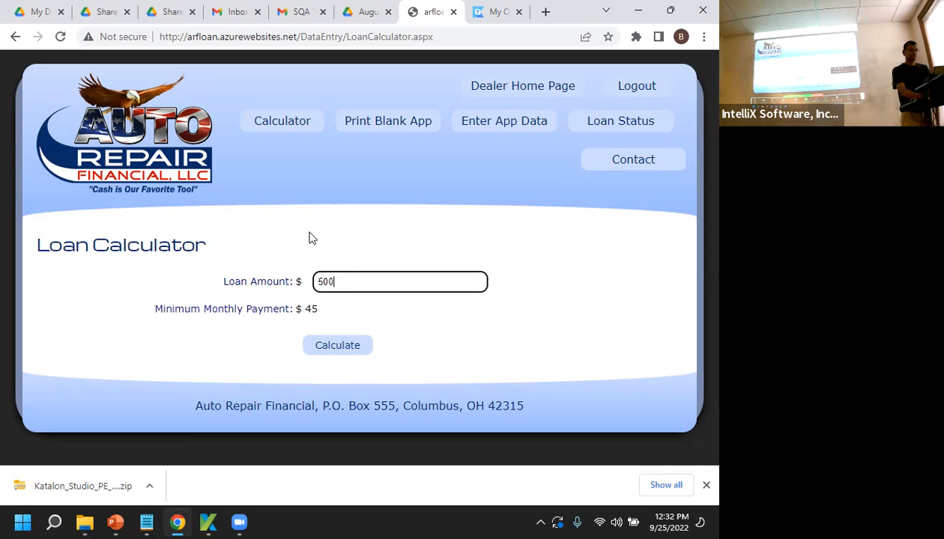
left_click(358, 350)
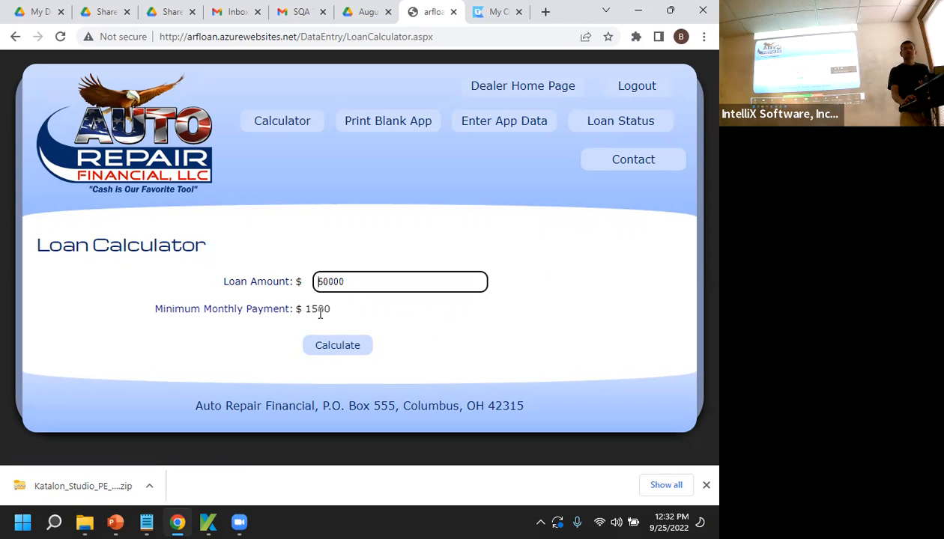
double_click(315, 281)
left_click_drag(333, 314, 306, 312)
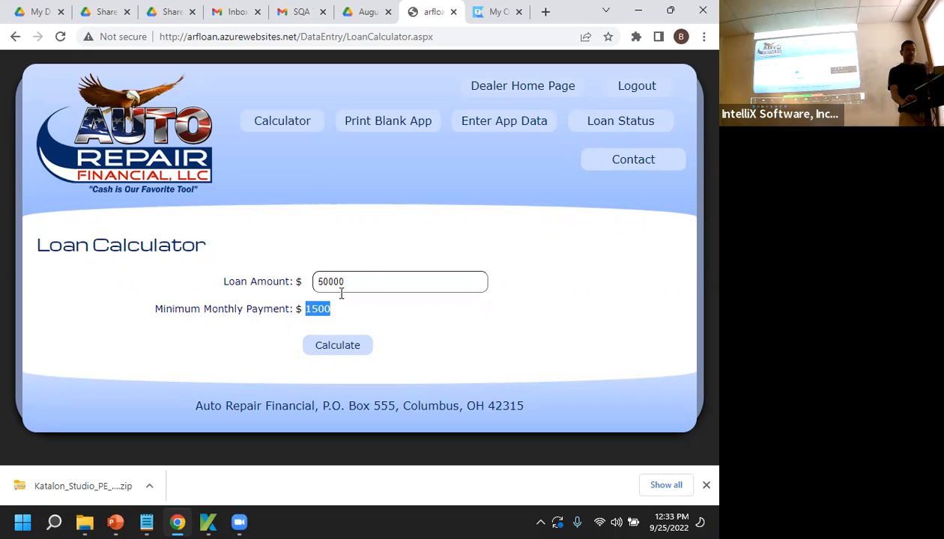
- Test the calculator with the non-numeric loan amount "sdfsd" and highlight the validation message
left_click_drag(369, 280, 260, 279)
type("sdfsd")
left_click(334, 355)
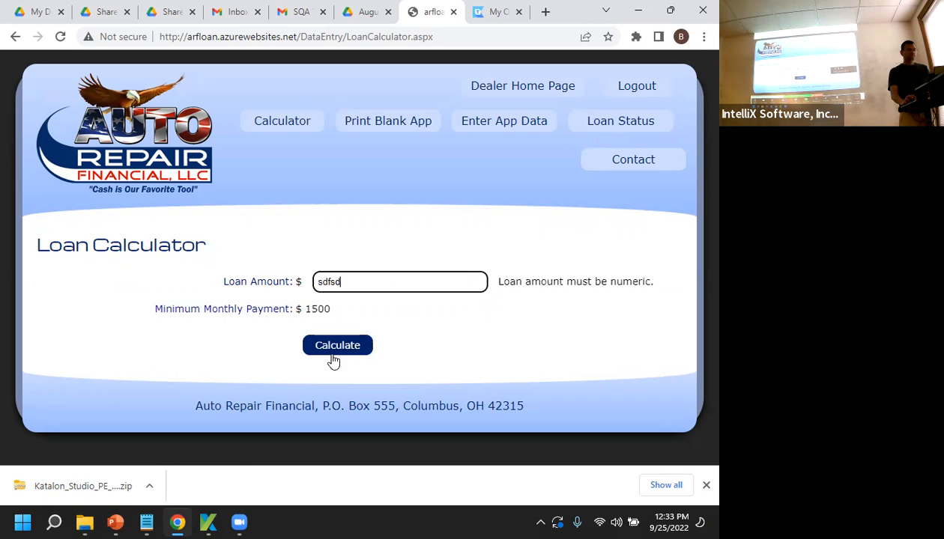
left_click_drag(498, 281, 673, 276)
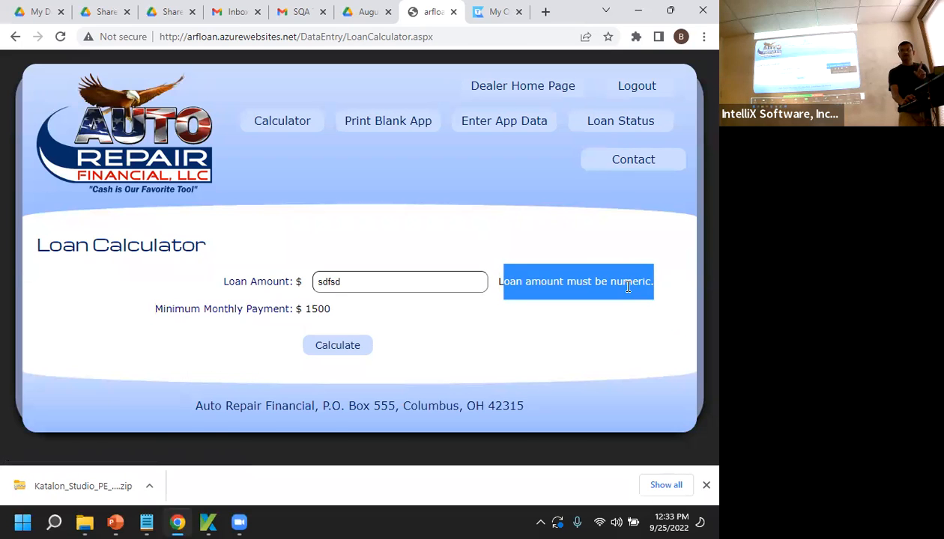
- Calculate the minimum monthly payment for a loan amount of 4000 and highlight the resulting payment
left_click_drag(342, 282, 298, 269)
key("BackSpace")
type("4000")
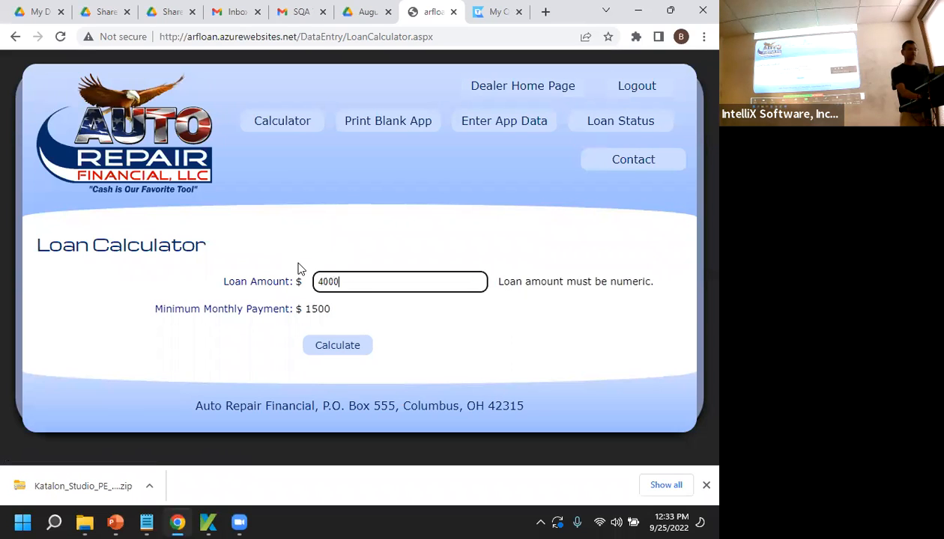
left_click(337, 348)
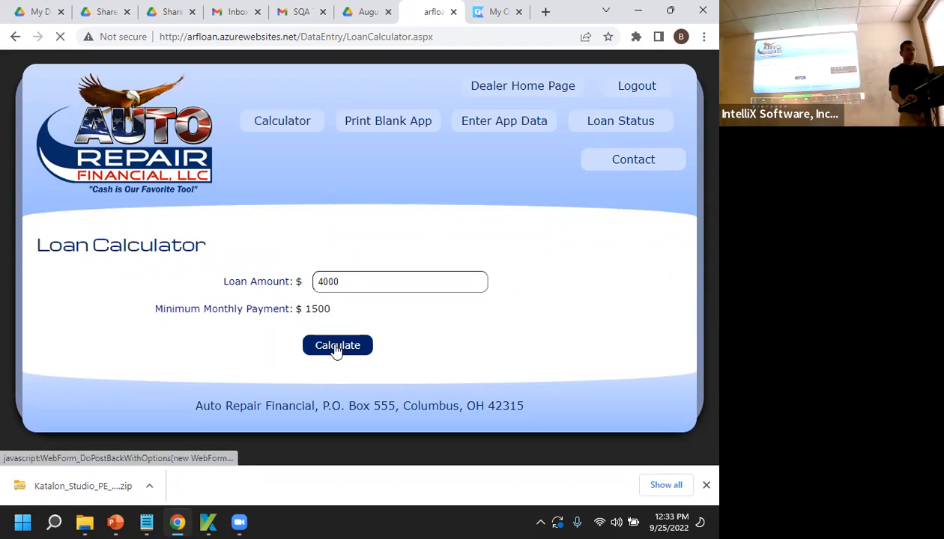
double_click(318, 310)
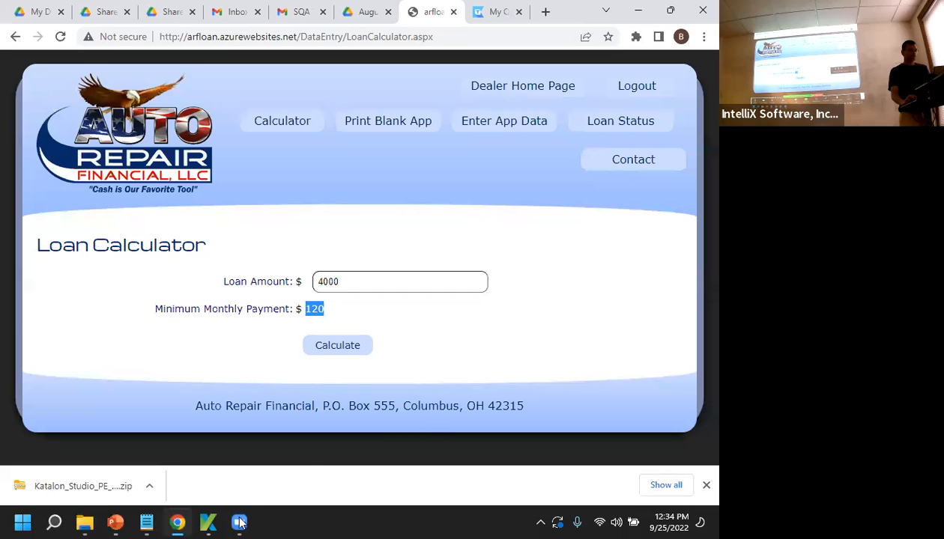
- Switch to Katalon Studio and create Excel File test data named LoanCaculatorInput under Data Files
left_click(213, 522)
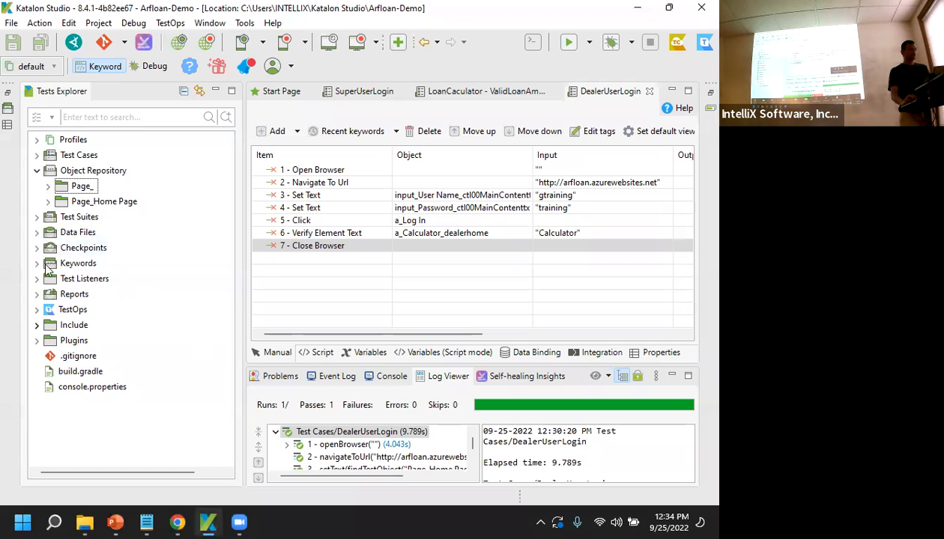
left_click(39, 171)
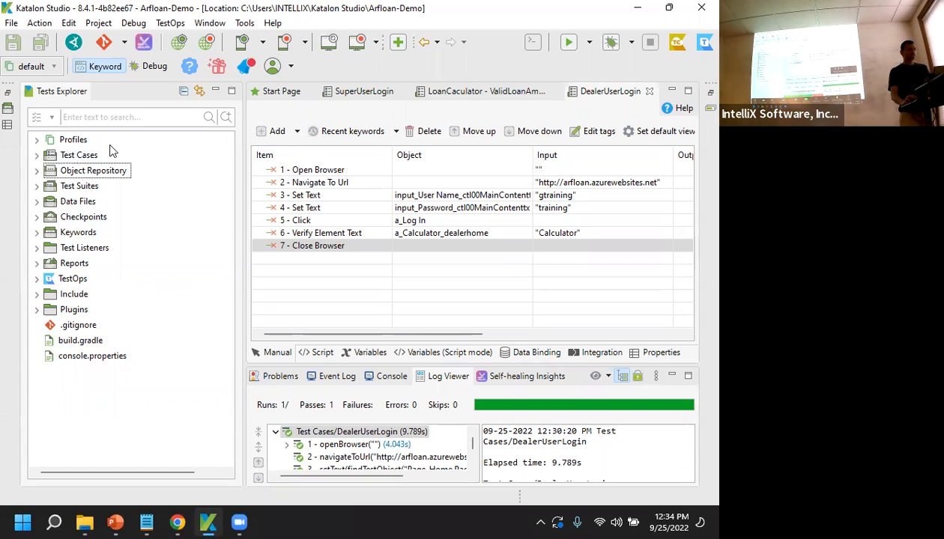
left_click(76, 202)
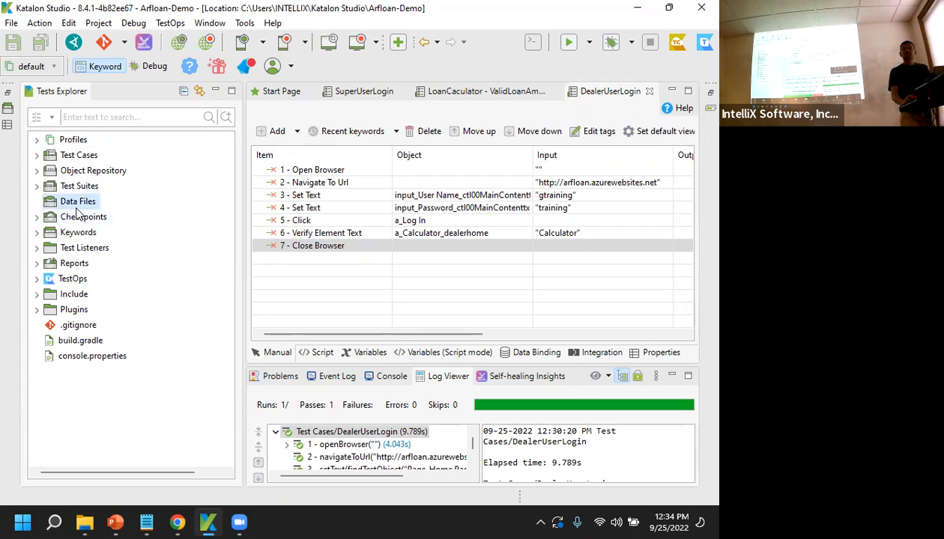
right_click(77, 211)
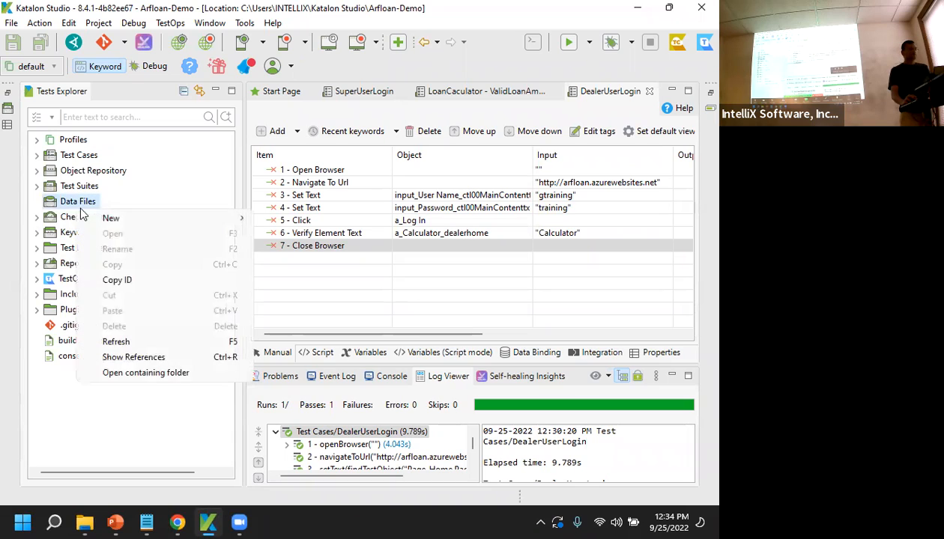
mouse_move(95, 217)
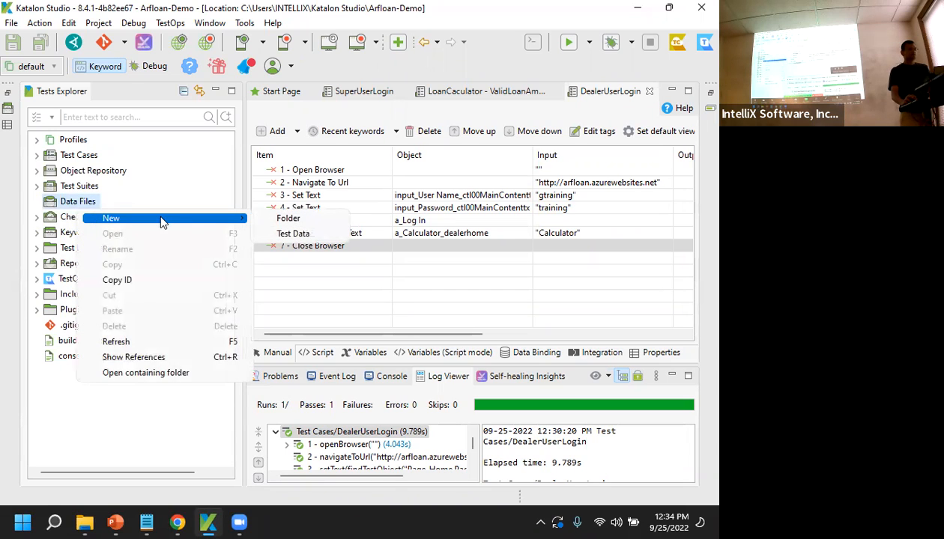
left_click(274, 235)
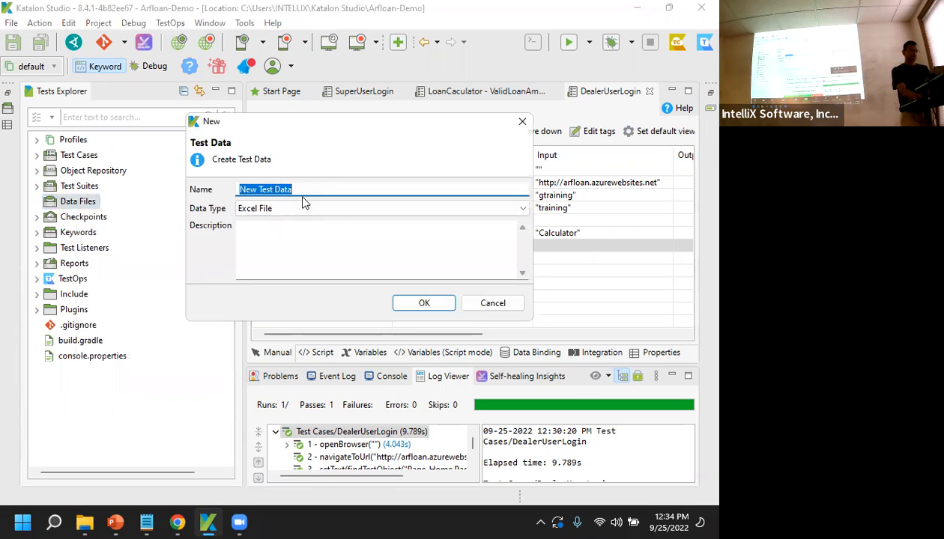
type("LOan")
key("BackSpace")
key("BackSpace")
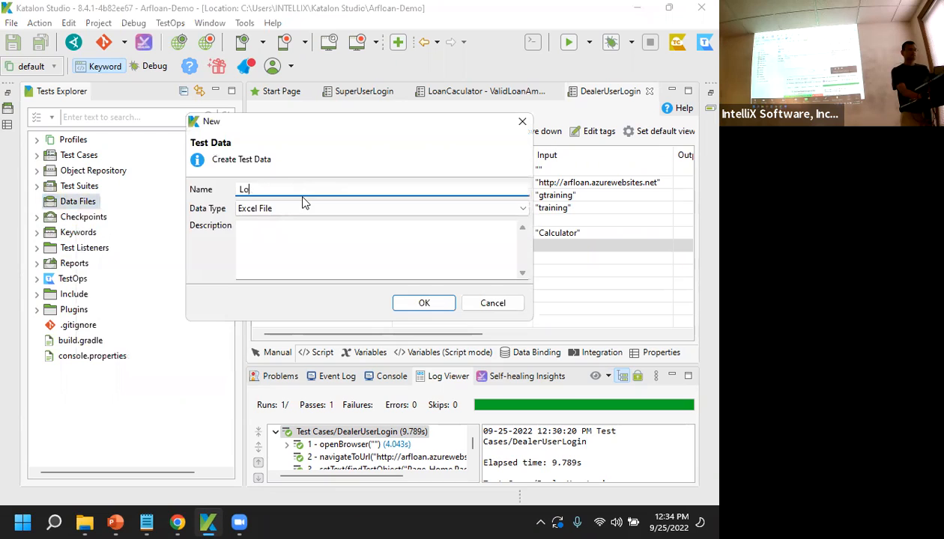
key("BackSpace")
type("CaculatorInput")
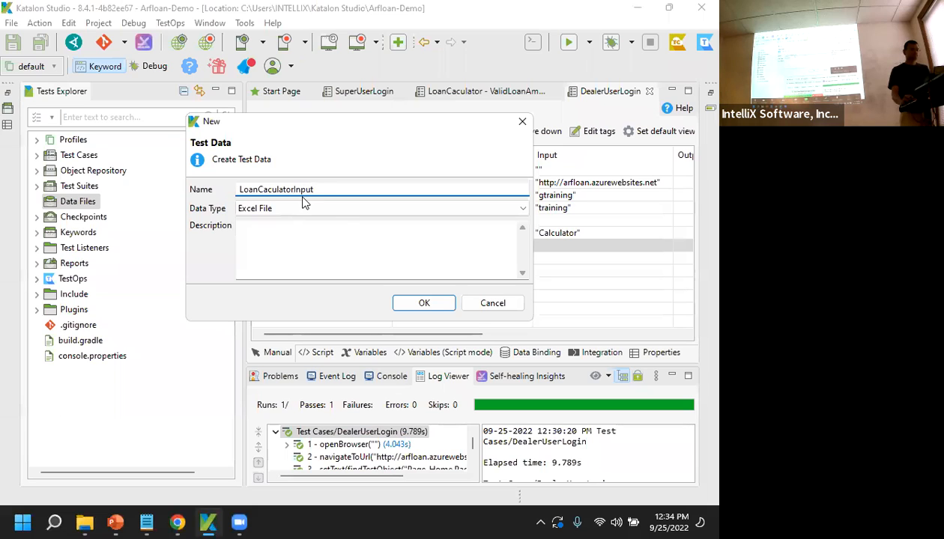
left_click(424, 303)
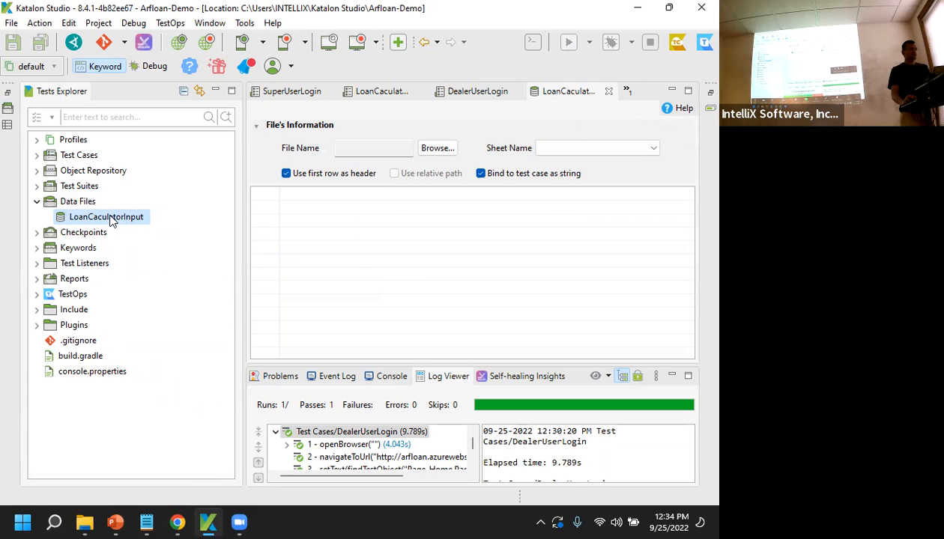
left_click_drag(243, 200, 208, 202)
left_click(420, 149)
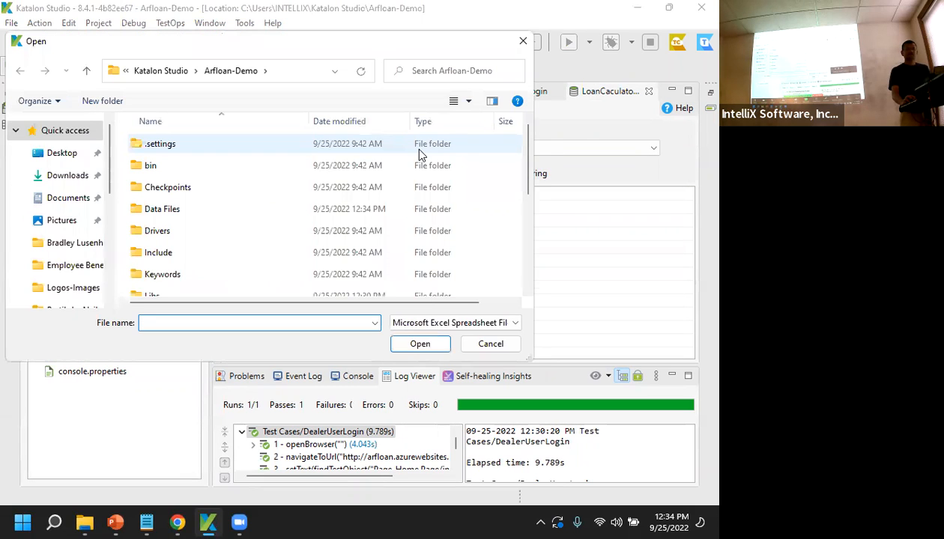
left_click(232, 231)
scroll(235, 226, "down", 1)
left_click(234, 226)
scroll(235, 226, "down", 3)
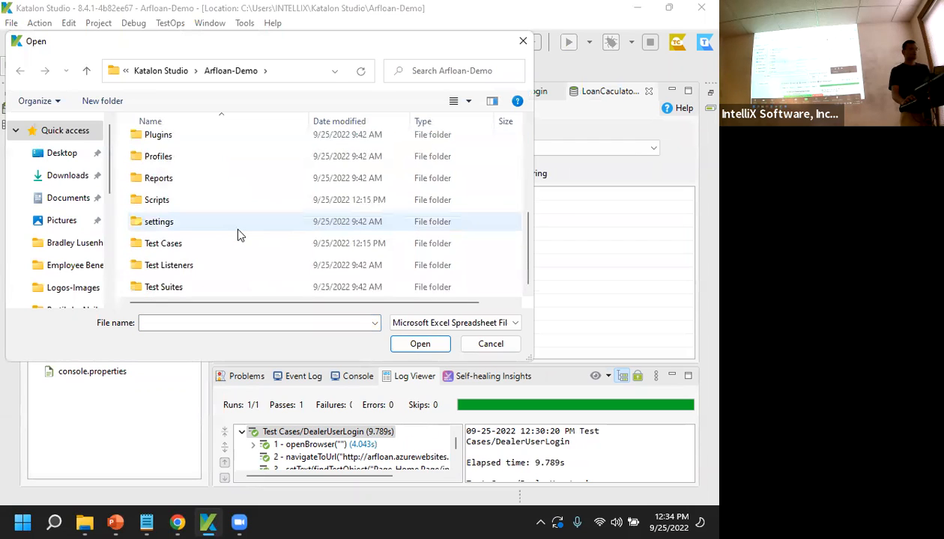
scroll(240, 229, "up", 4)
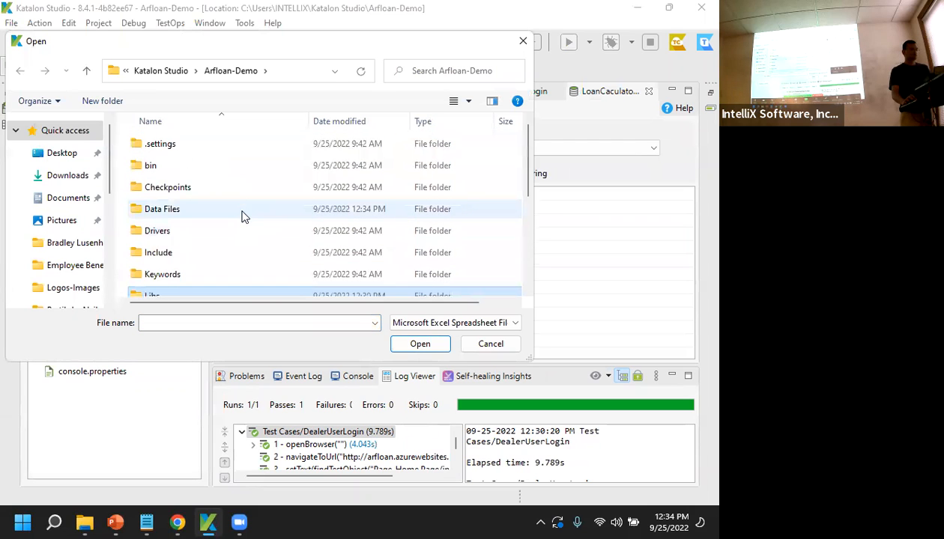
left_click(62, 178)
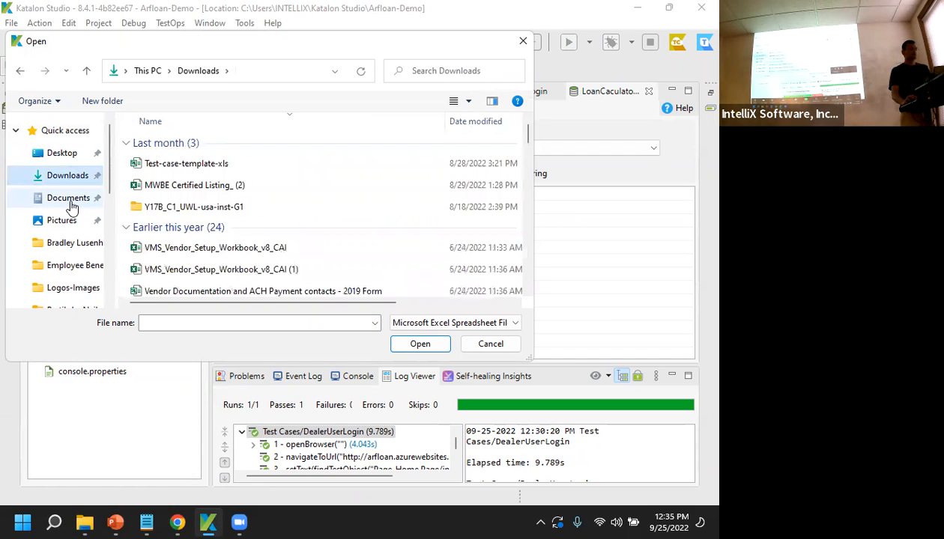
key("Escape")
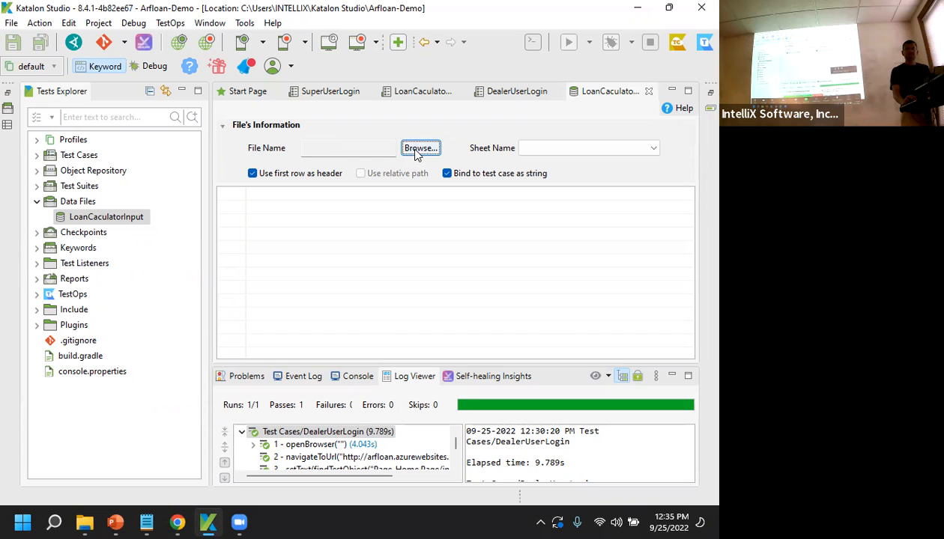
- Create test data of type Internal Data named LoanCalculatorInputInternalData under Data Files
right_click(87, 206)
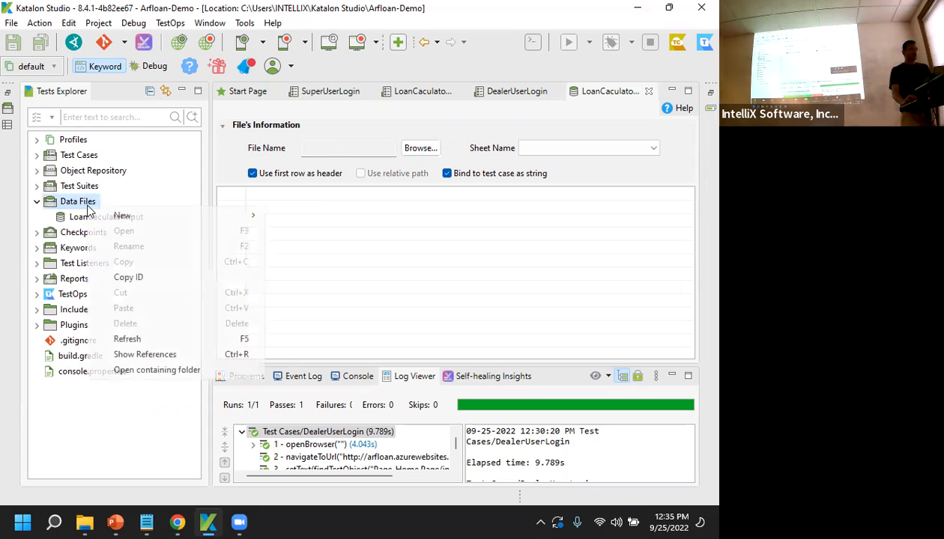
mouse_move(239, 216)
left_click(305, 231)
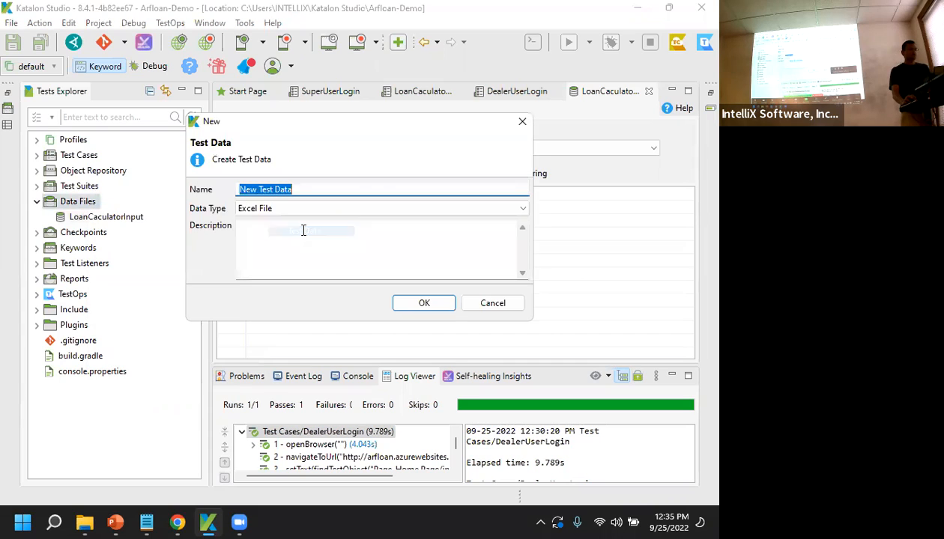
left_click(522, 210)
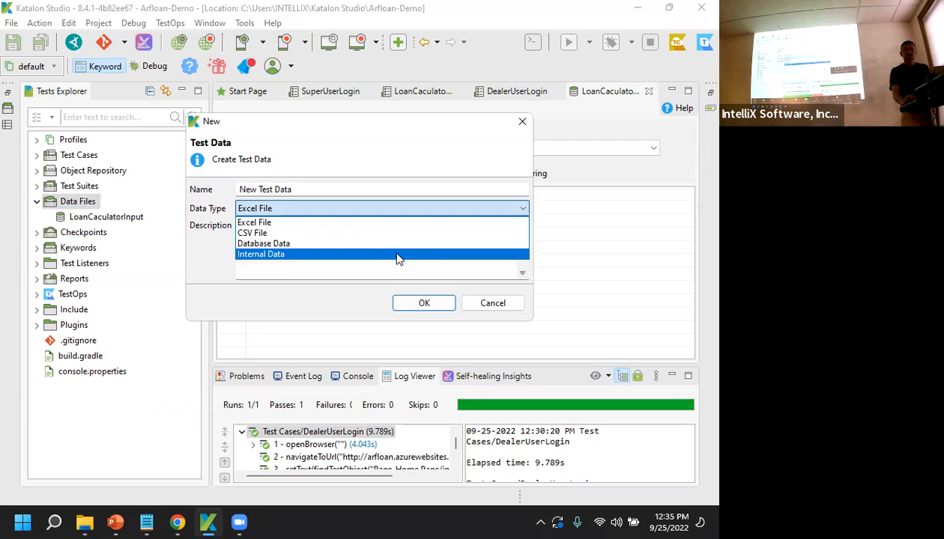
left_click(321, 259)
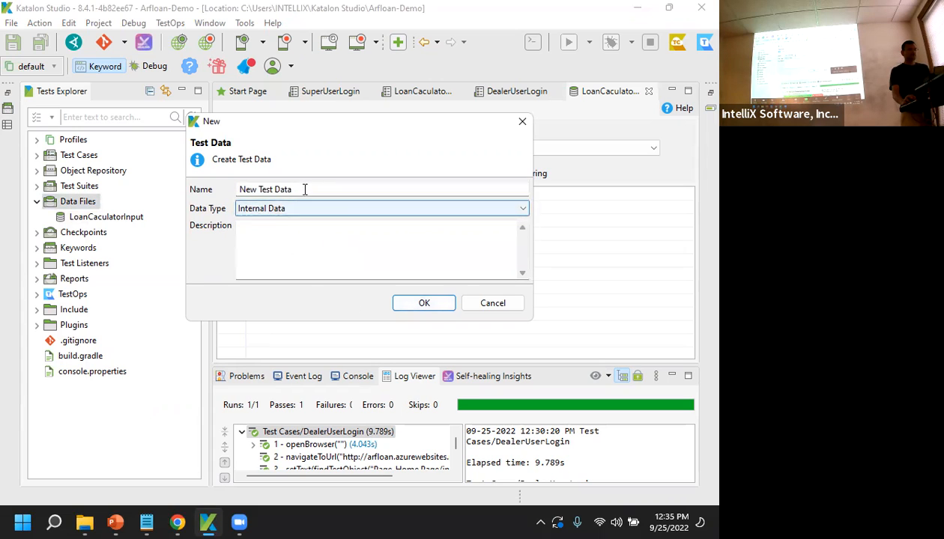
left_click_drag(303, 190, 164, 177)
type("o")
key("BackSpace")
type("LoanCalculatorInputIntern")
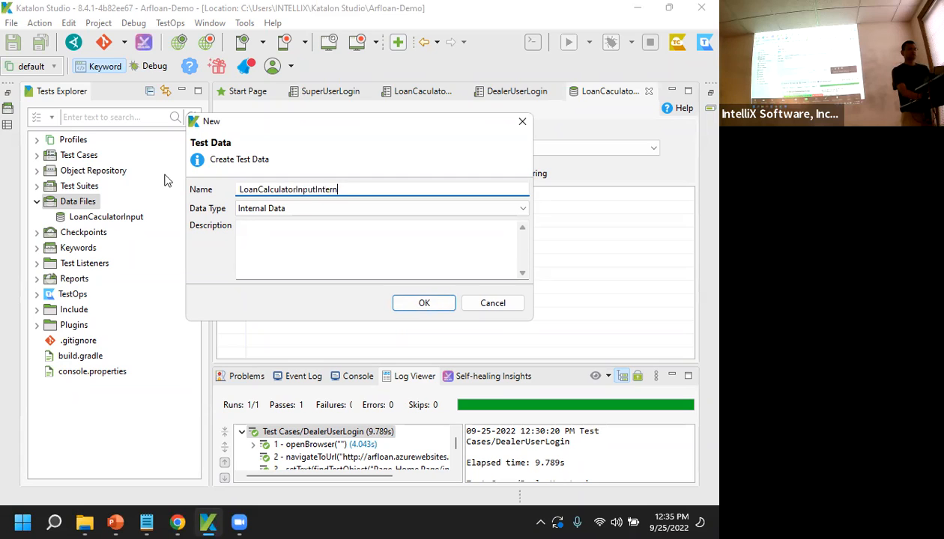
type("ata")
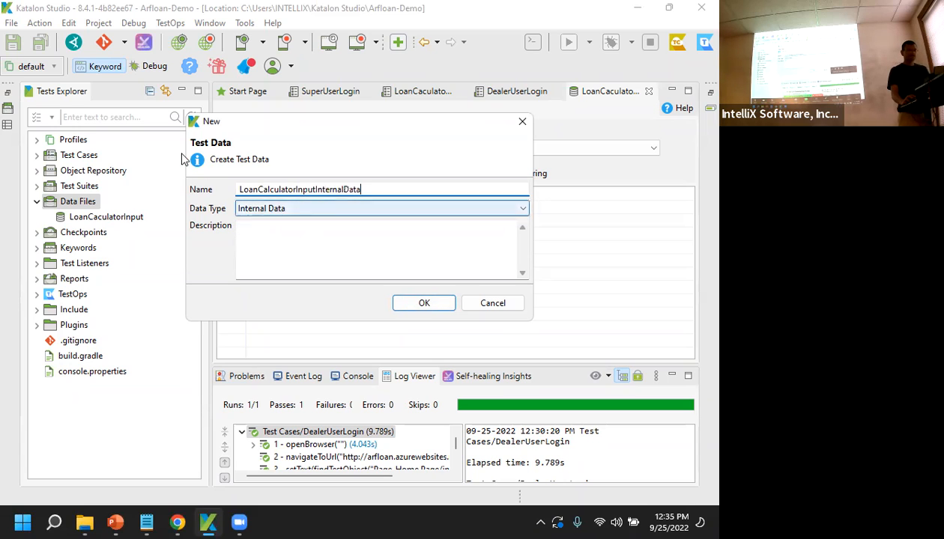
left_click(414, 305)
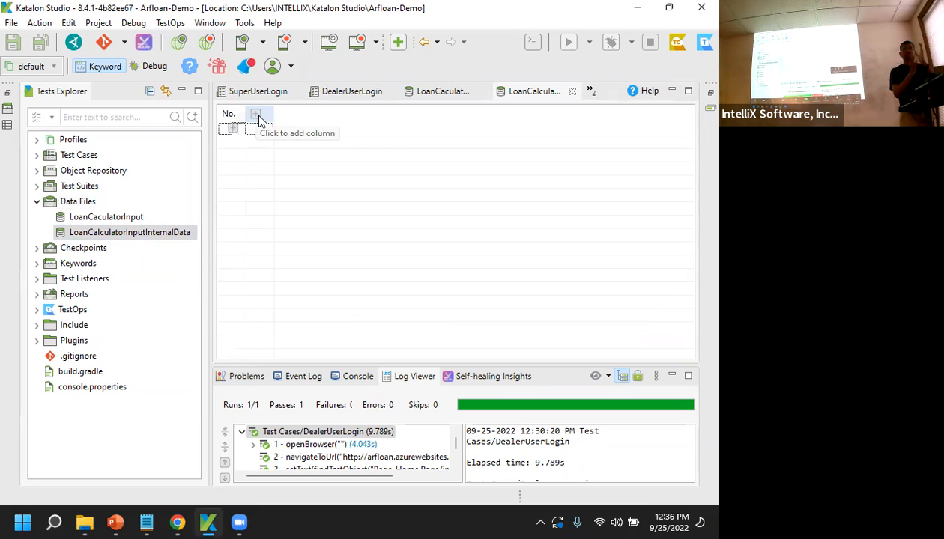
- Open the LoanCaculator - ValidLoanAmount test case to review its steps
left_click(37, 155)
double_click(105, 187)
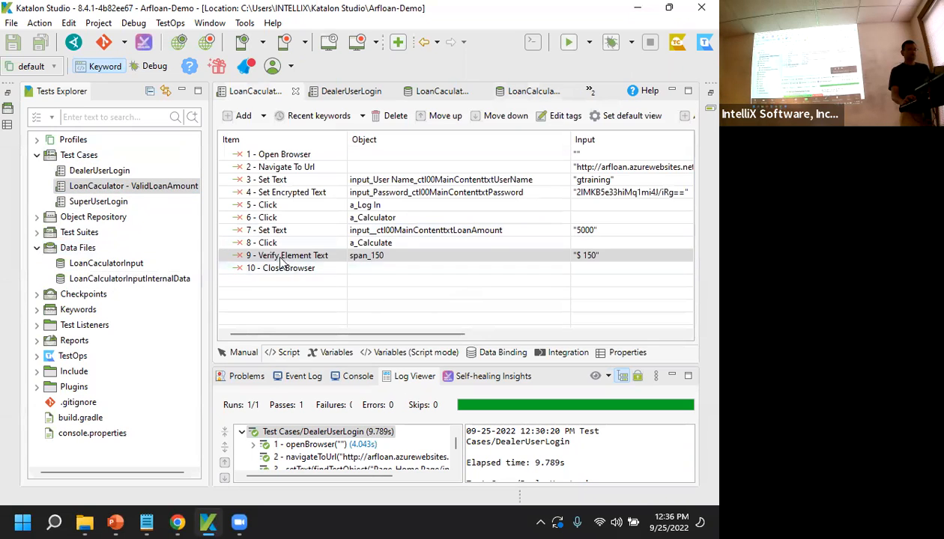
- Open the LoanCalculatorInputInternalData test data and add two columns named LoanAmount and MonthlyPayment
left_click_drag(209, 201, 147, 201)
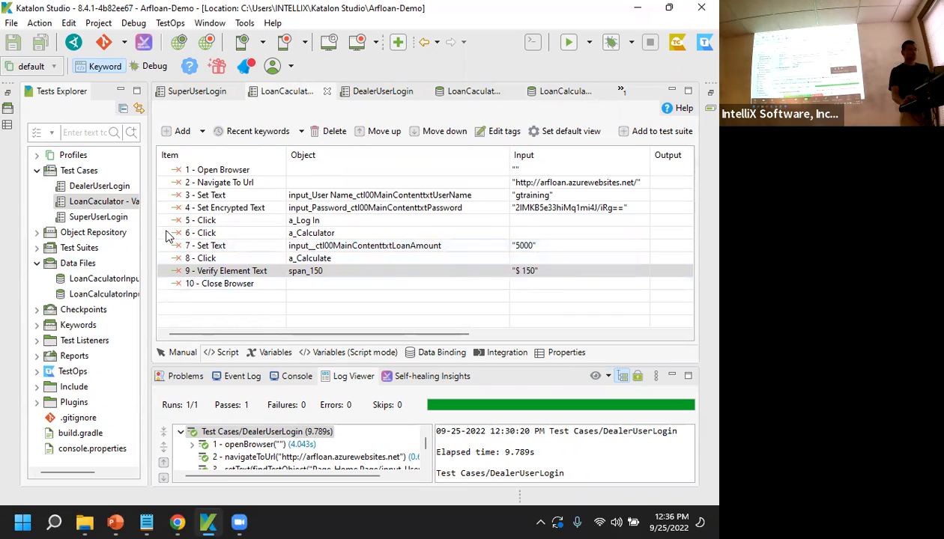
left_click_drag(231, 214, 261, 217)
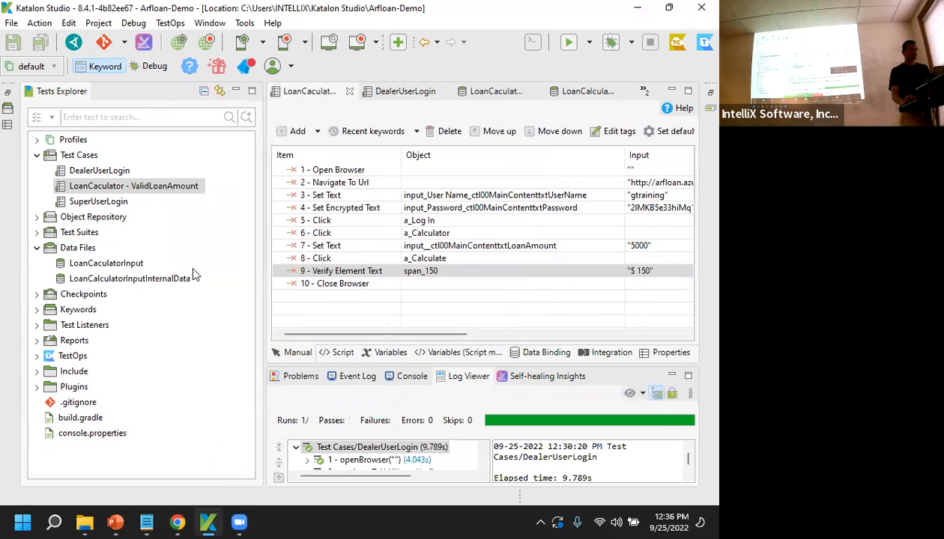
double_click(162, 278)
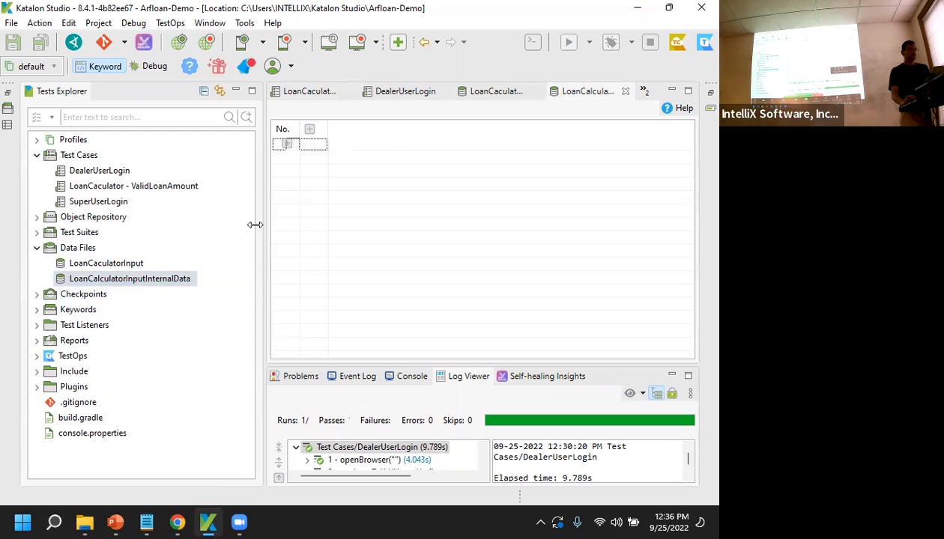
left_click(311, 131)
type("Loan")
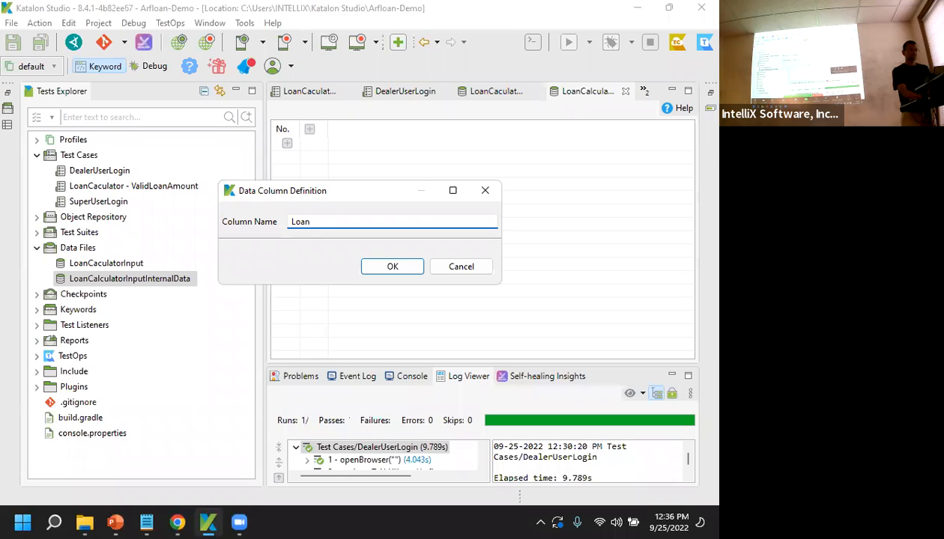
type("Amount")
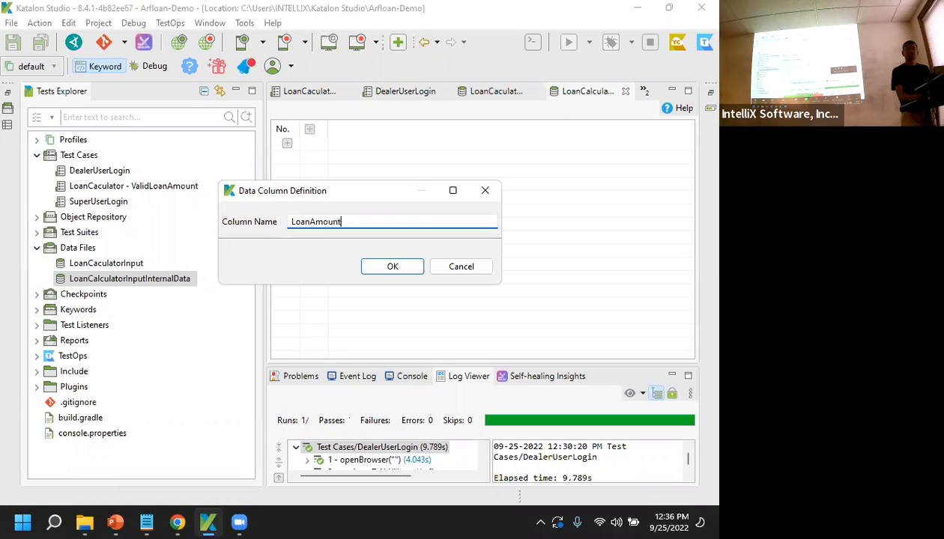
left_click(371, 265)
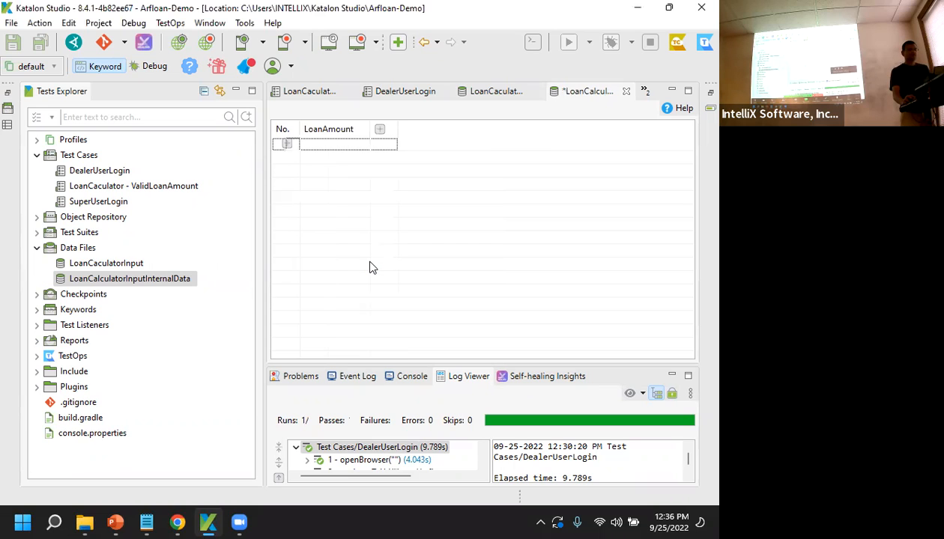
left_click(380, 130)
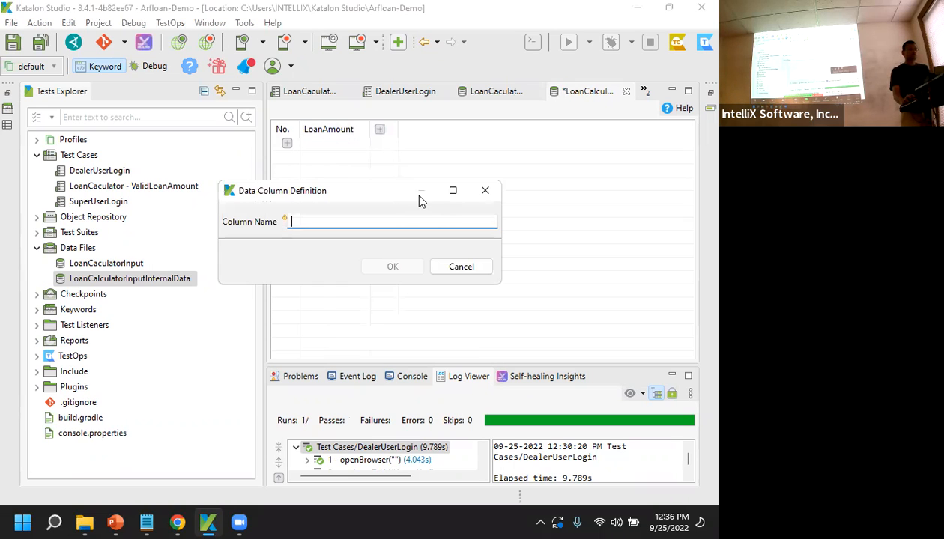
type("MonthlyPayment")
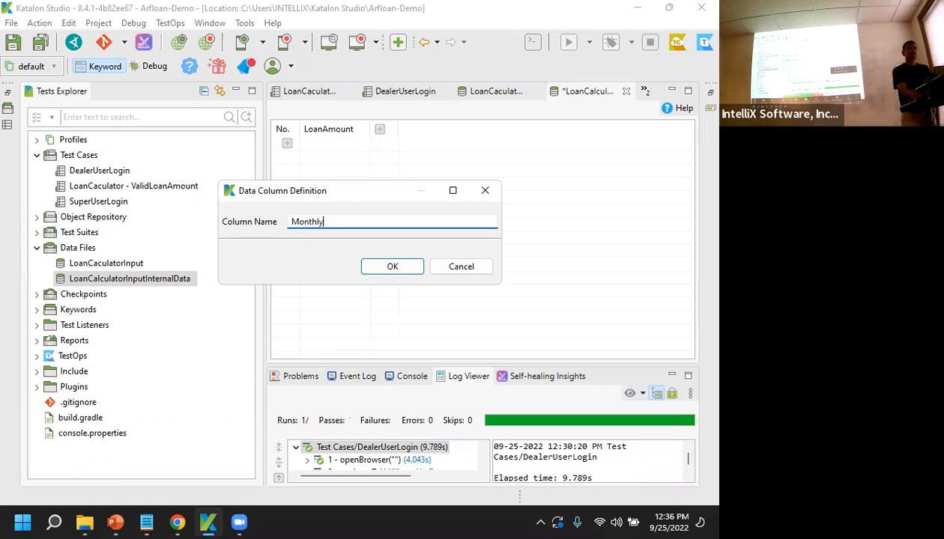
left_click(390, 267)
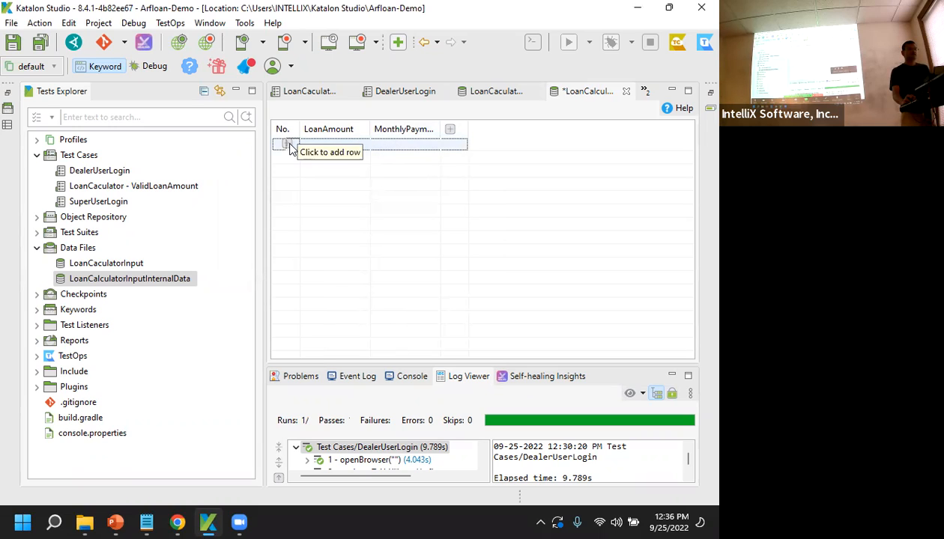
- Add a first data row with LoanAmount 1000 and MonthlyPayment $ 30
left_click(343, 146)
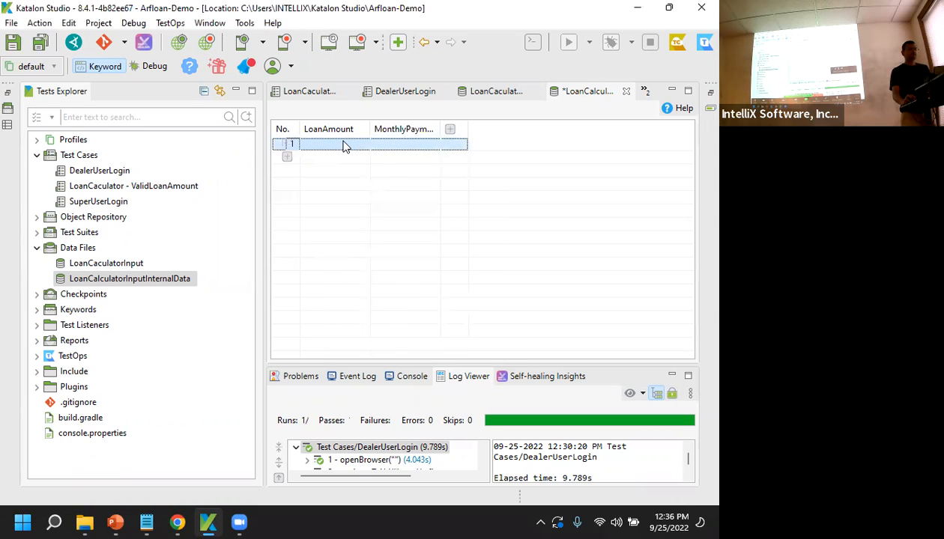
left_click(323, 145)
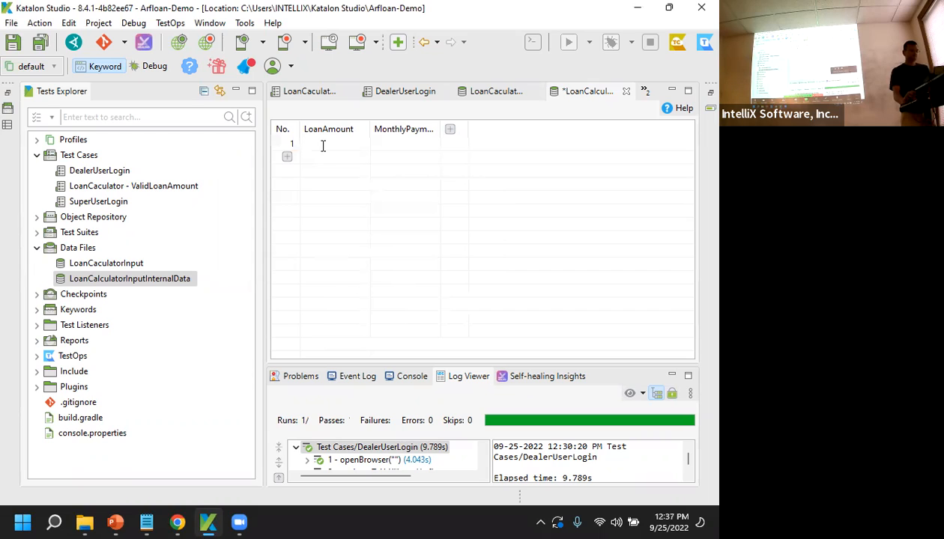
type("1500")
key("BackSpace")
key("BackSpace")
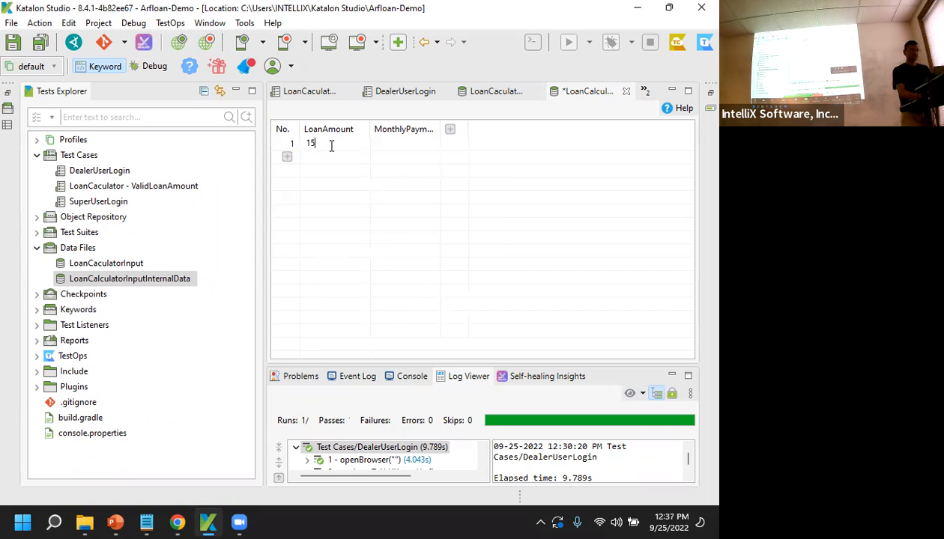
type("00")
key("Tab")
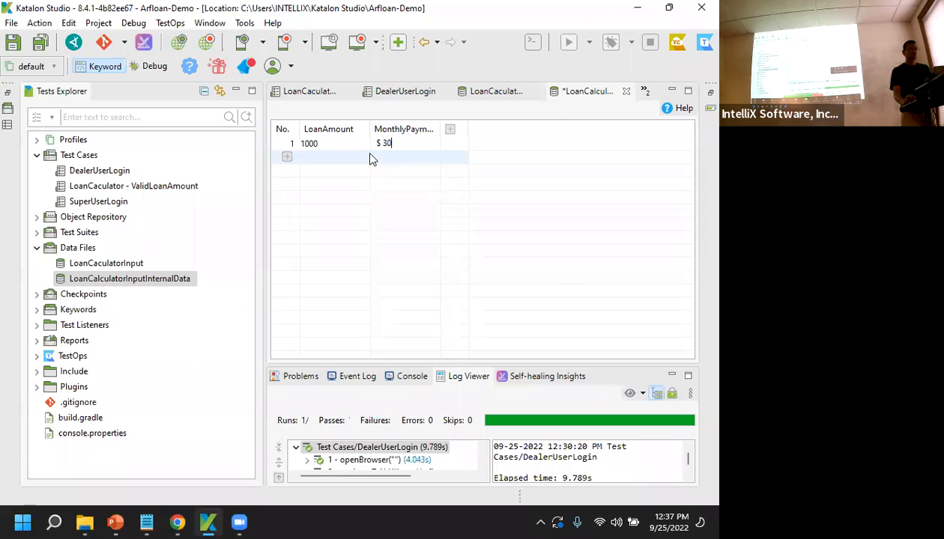
- Add a second data row with LoanAmount 2000 and MonthlyPayment $60
left_click(308, 162)
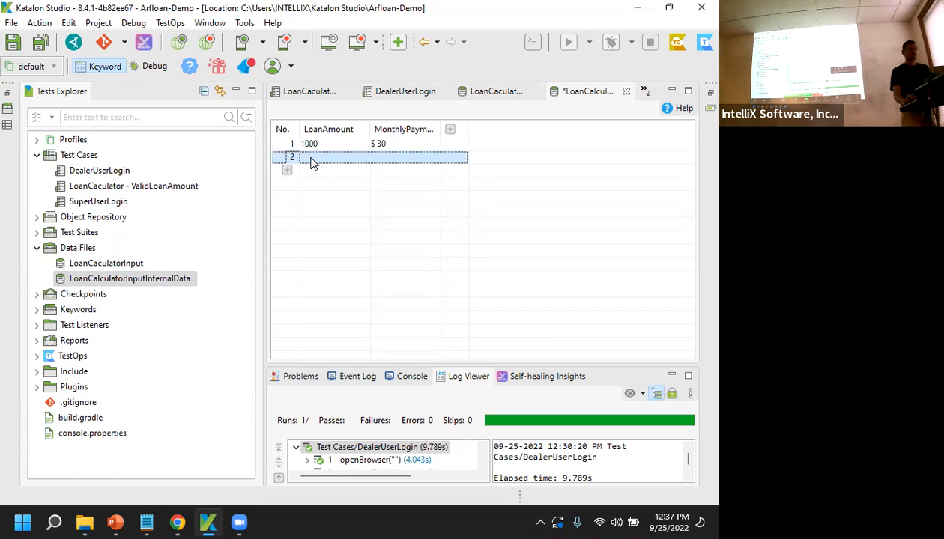
left_click(313, 157)
type("2000")
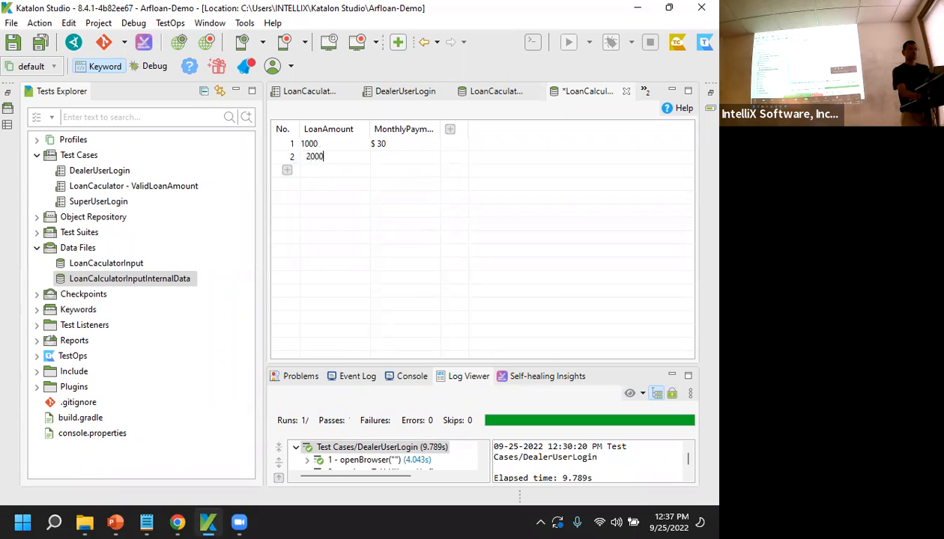
key("Tab")
type("$60")
- Add a third data row with LoanAmount 1500 and MonthlyPayment $ 45
left_click(317, 170)
left_click(319, 171)
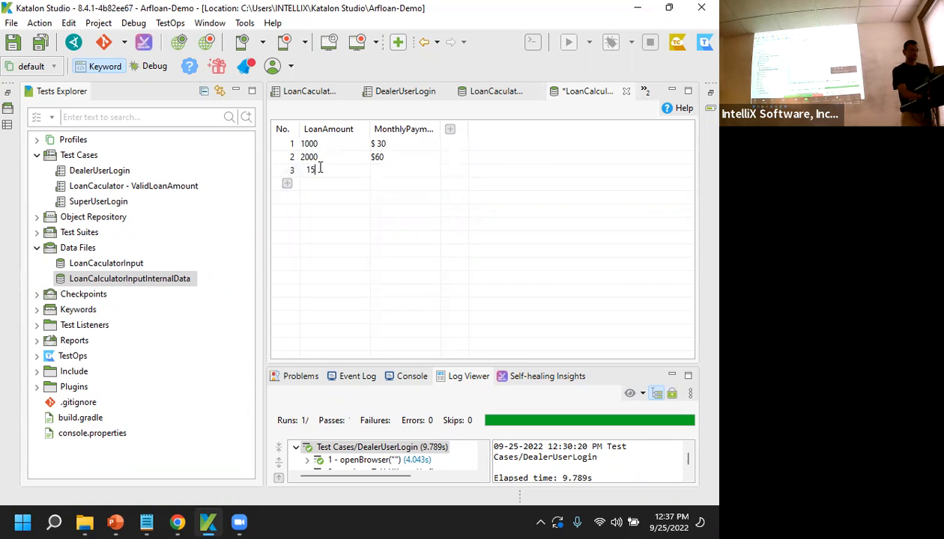
type("$ 45")
- Correct the second row's MonthlyPayment to $ 60, with a space after the dollar sign, and add an empty fourth row
left_click(380, 158)
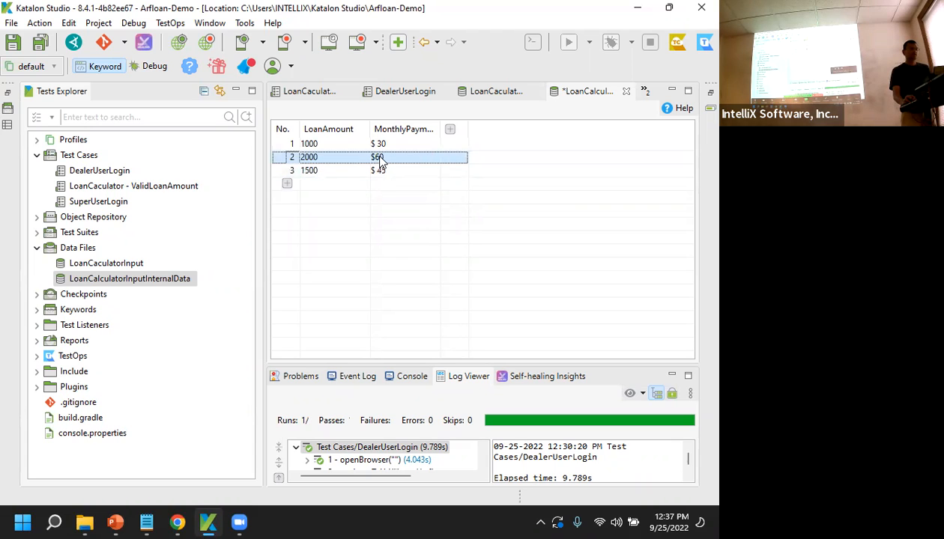
left_click(378, 159)
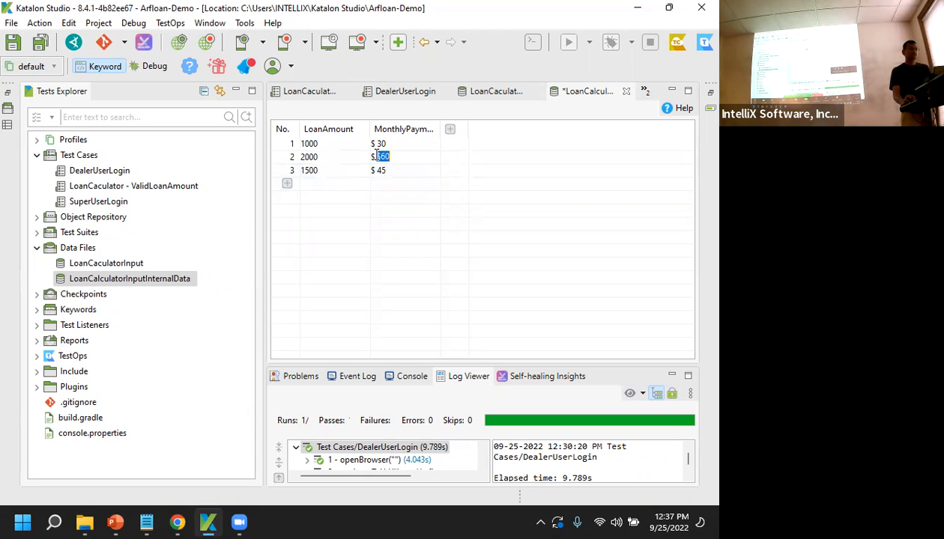
left_click(419, 170)
left_click(412, 185)
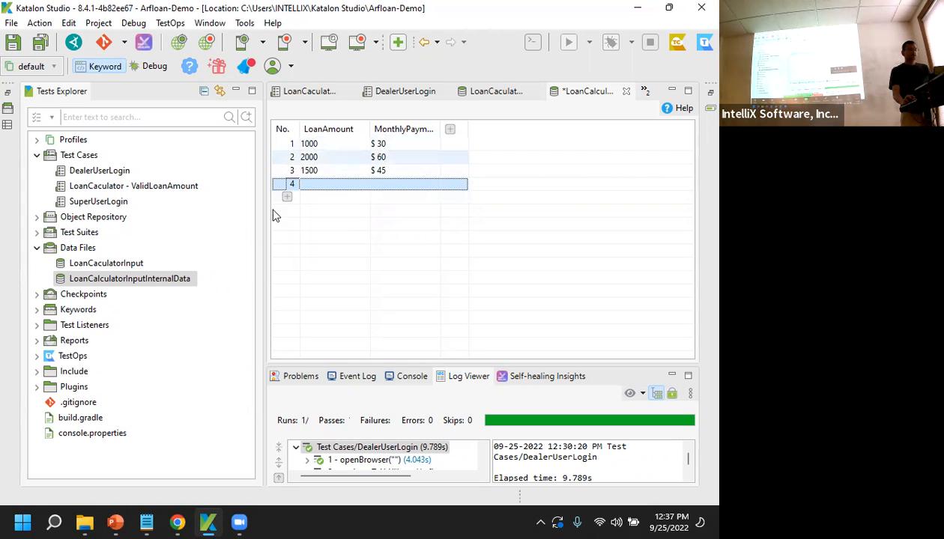
- Return to the LoanCaculator - ValidLoanAmount test case and examine its variables and the inputs of the loan amount and payment verification steps
left_click_drag(262, 199, 256, 199)
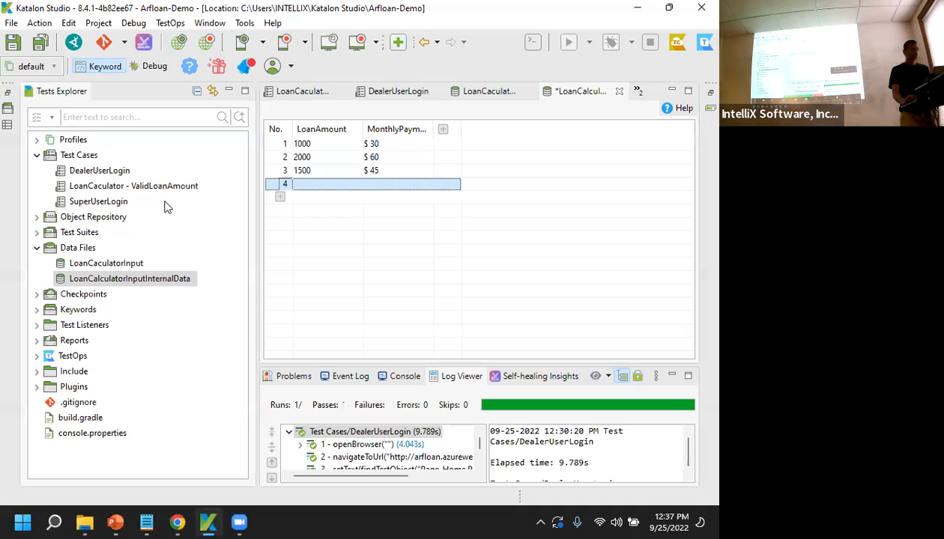
double_click(118, 188)
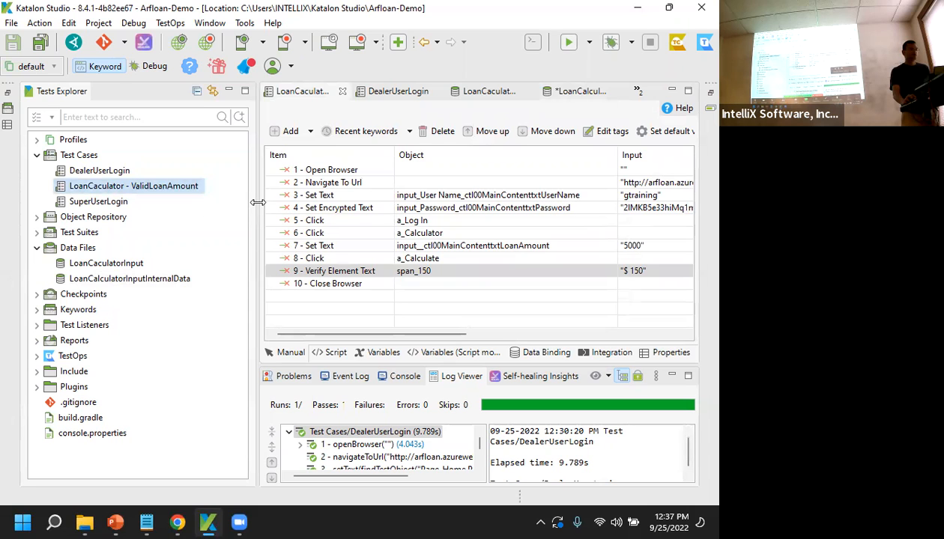
left_click_drag(249, 201, 235, 199)
left_click_drag(132, 190, 102, 189)
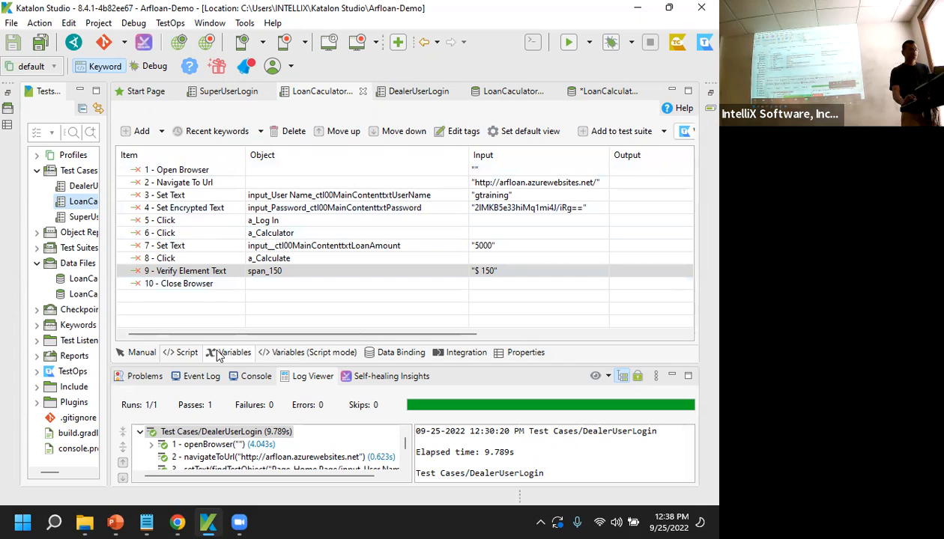
left_click(217, 353)
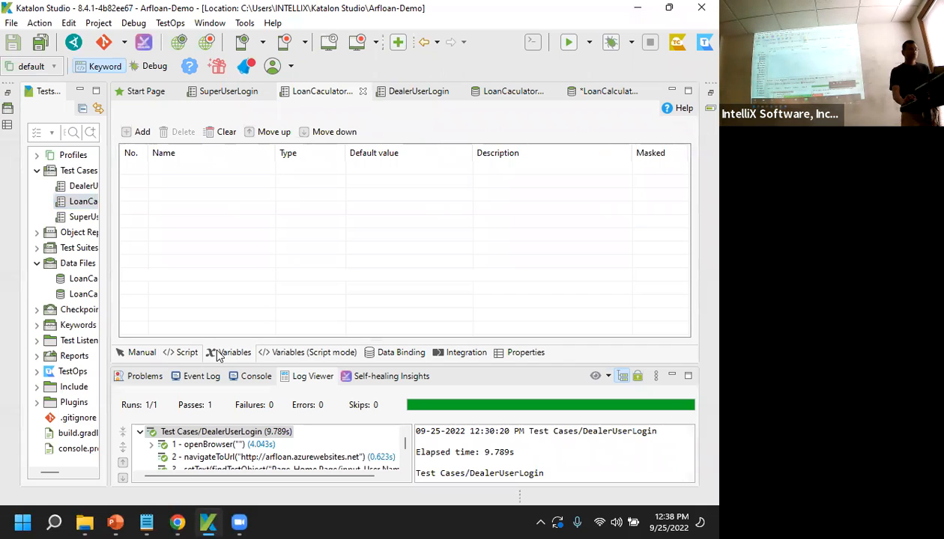
left_click(143, 353)
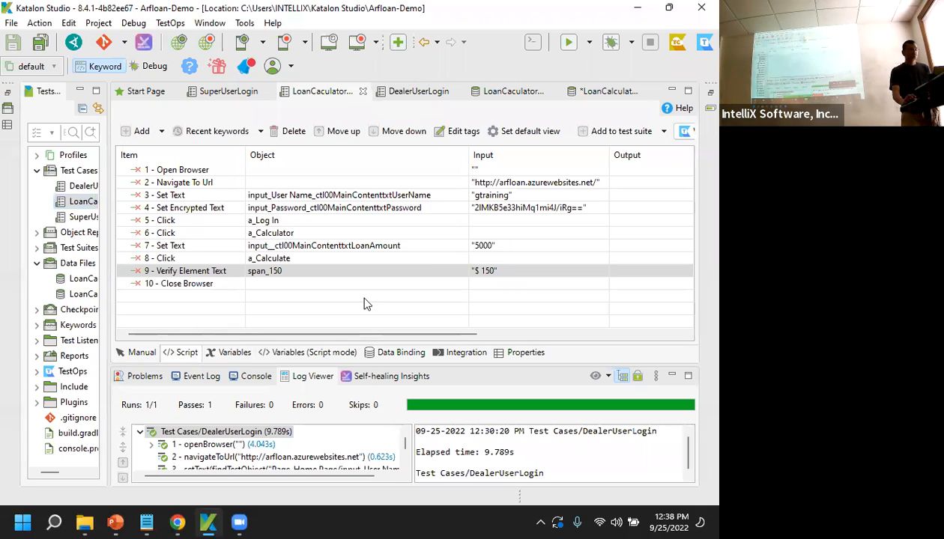
left_click(513, 246)
left_click(498, 267)
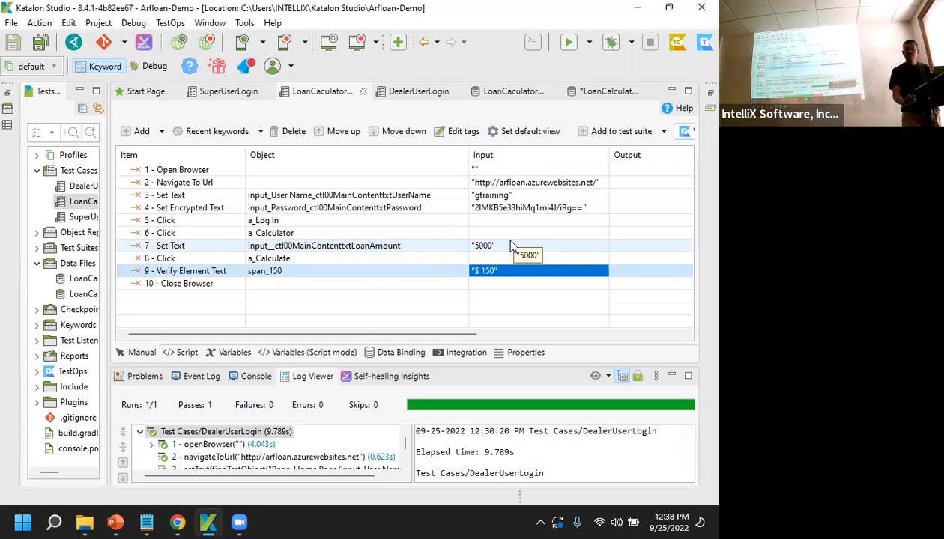
- Add a String variable named LoanAmount to the LoanCaculator - ValidLoanAmount test case
left_click(237, 353)
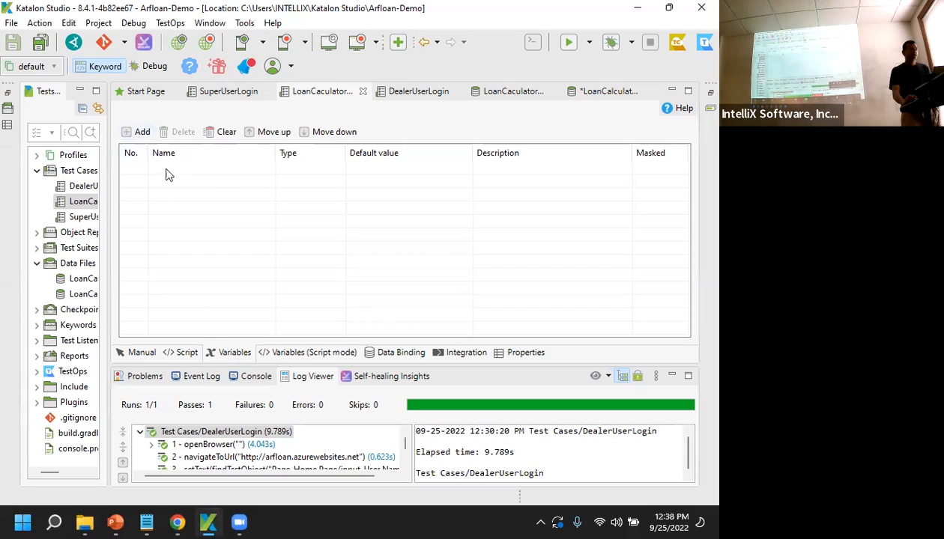
left_click(134, 132)
left_click(185, 169)
left_click(185, 169)
type("LoanAmount")
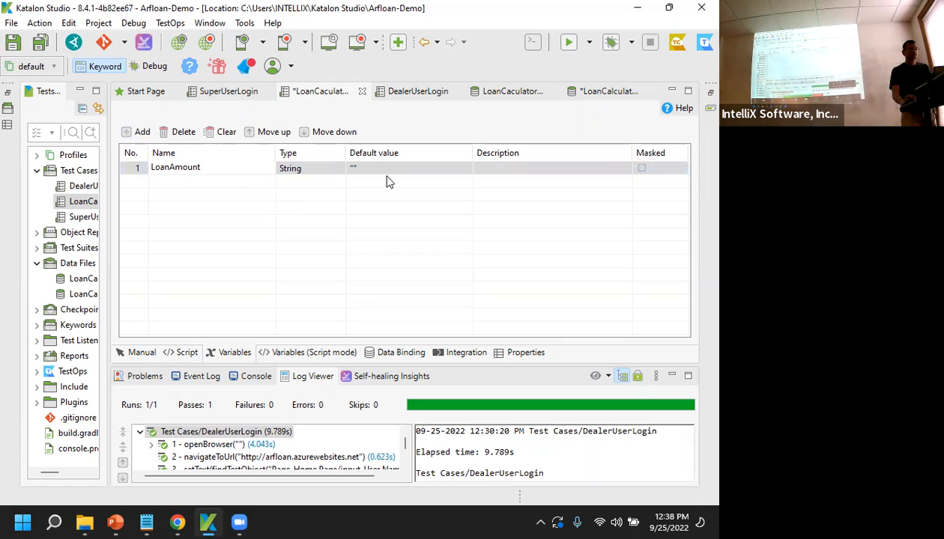
left_click(337, 166)
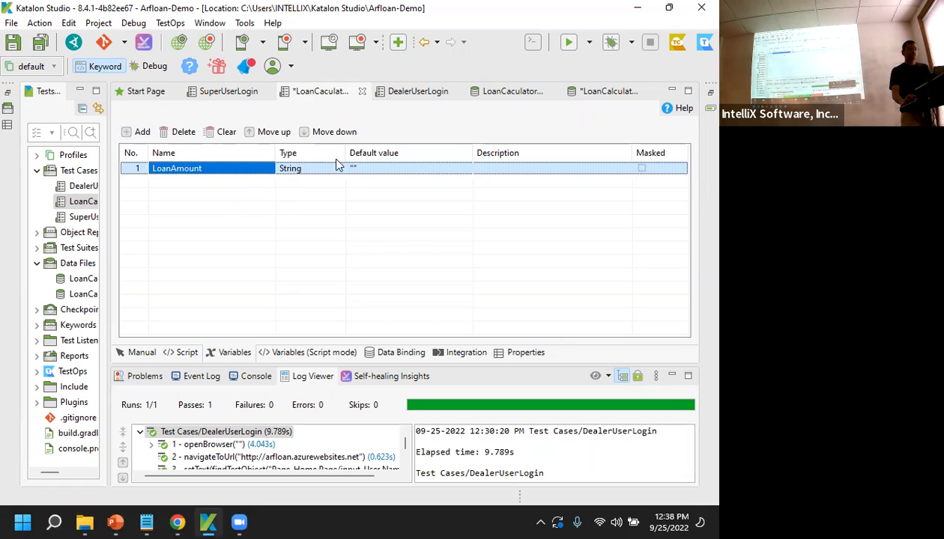
- Add a second String test case variable named MonthlyPayment
left_click(137, 131)
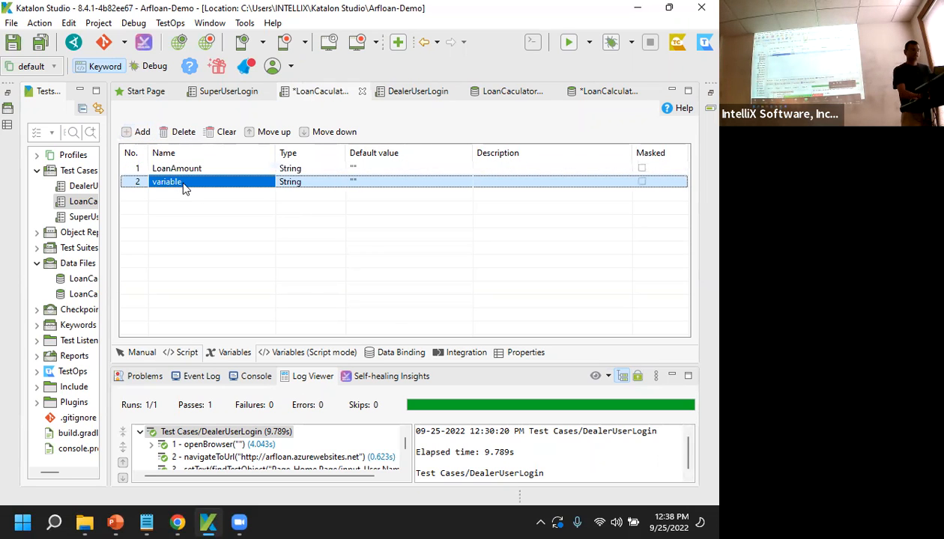
left_click(183, 184)
left_click(185, 185)
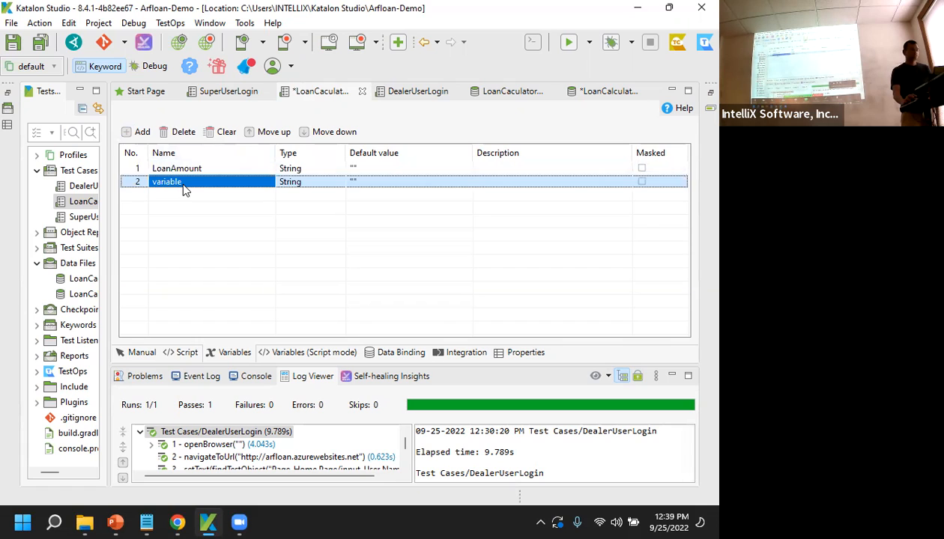
left_click(184, 184)
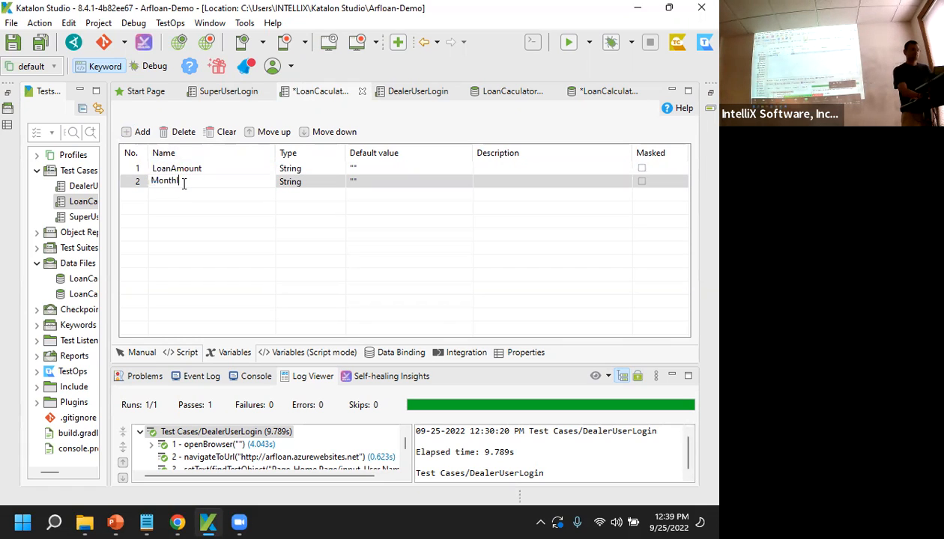
type("nt")
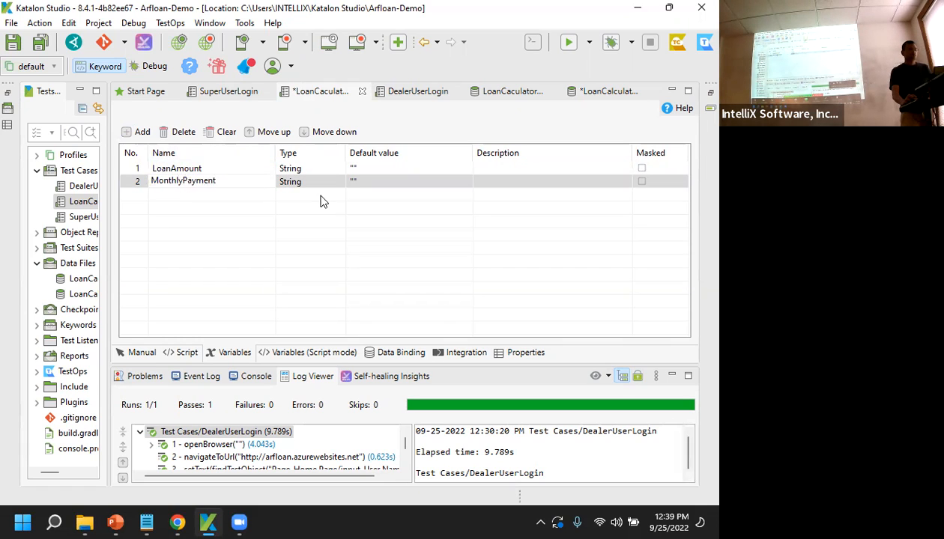
key("Return")
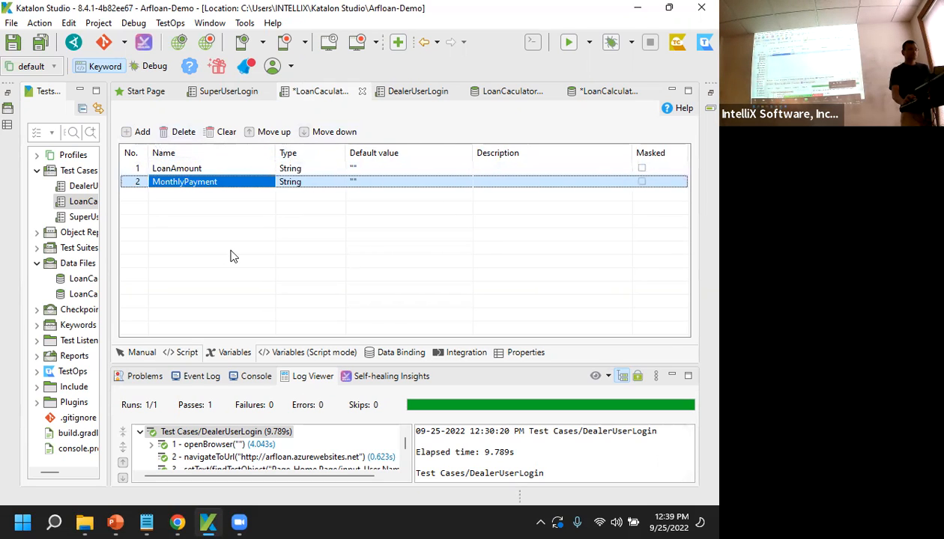
- Widen the Tests Explorer to show full test case names and return to the test case's list of keyword steps
left_click_drag(108, 203, 203, 184)
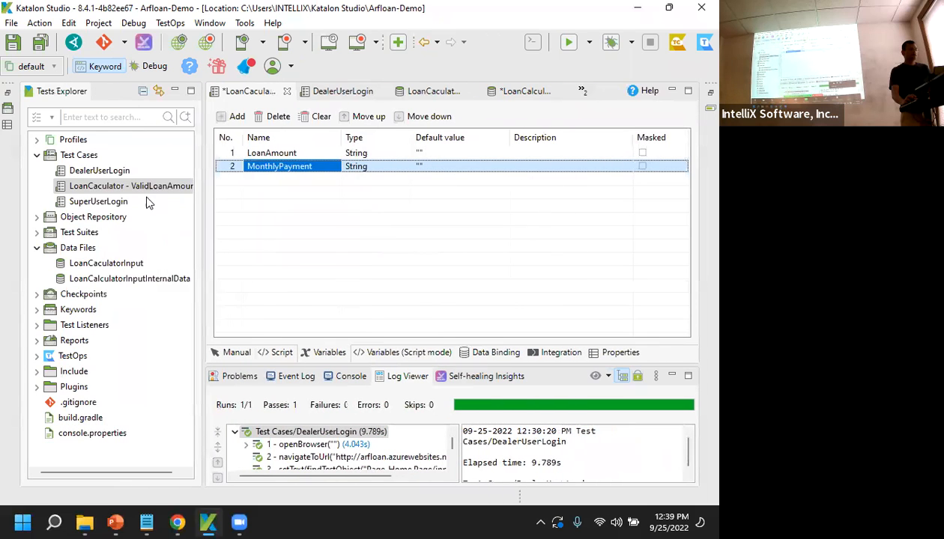
left_click(110, 193)
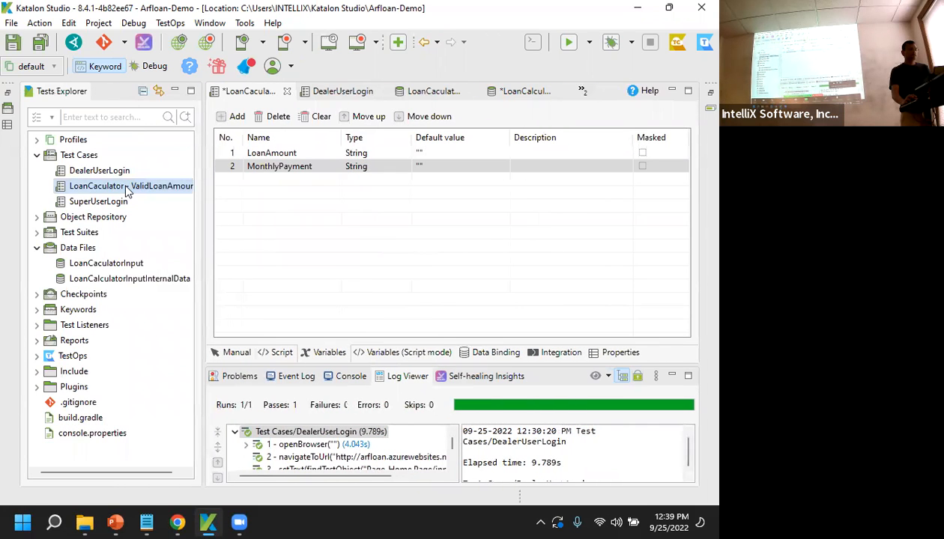
left_click(221, 351)
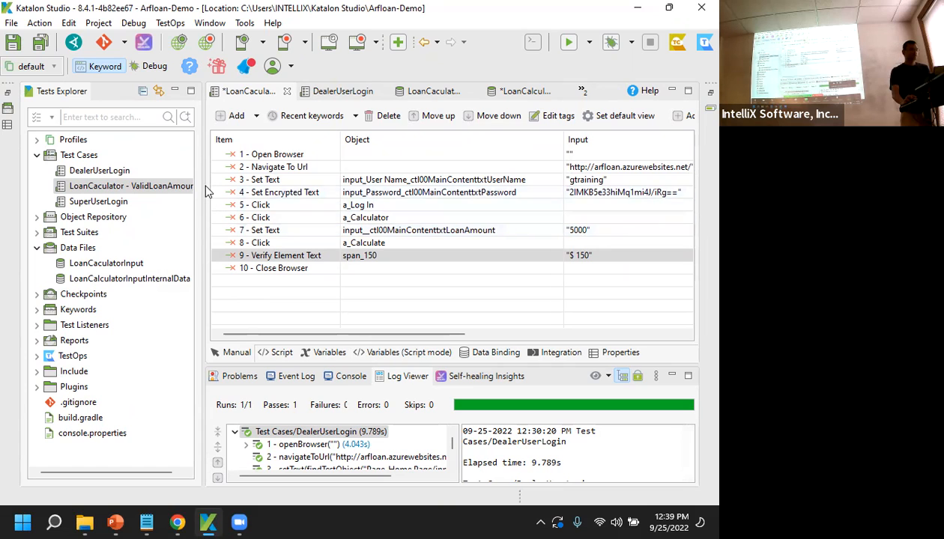
left_click_drag(203, 183, 178, 182)
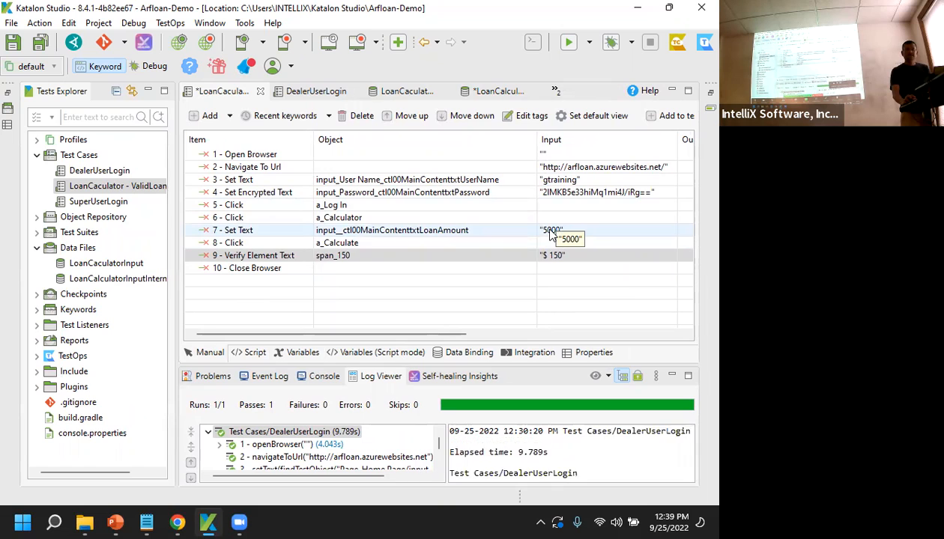
- Clear the input text of the loan amount Set Text step and change its value type to Variable
double_click(551, 234)
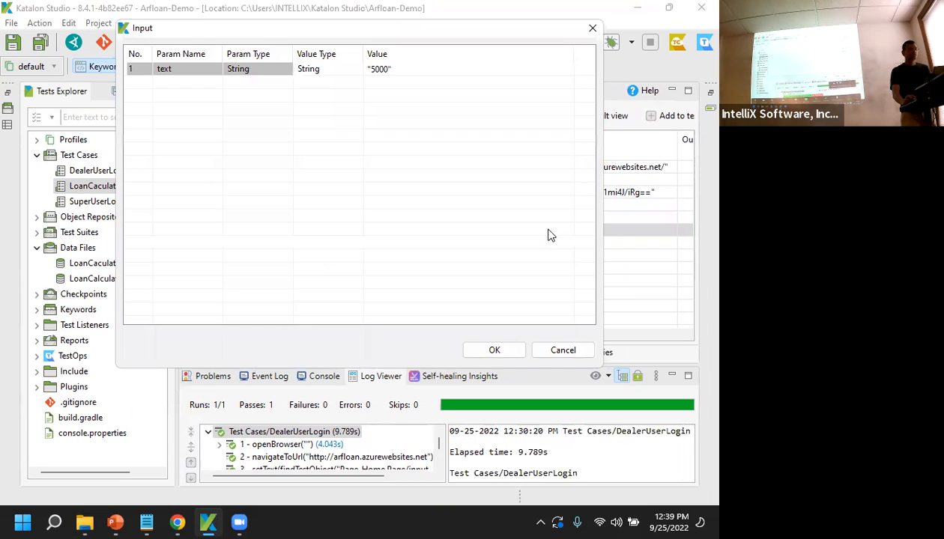
left_click(391, 72)
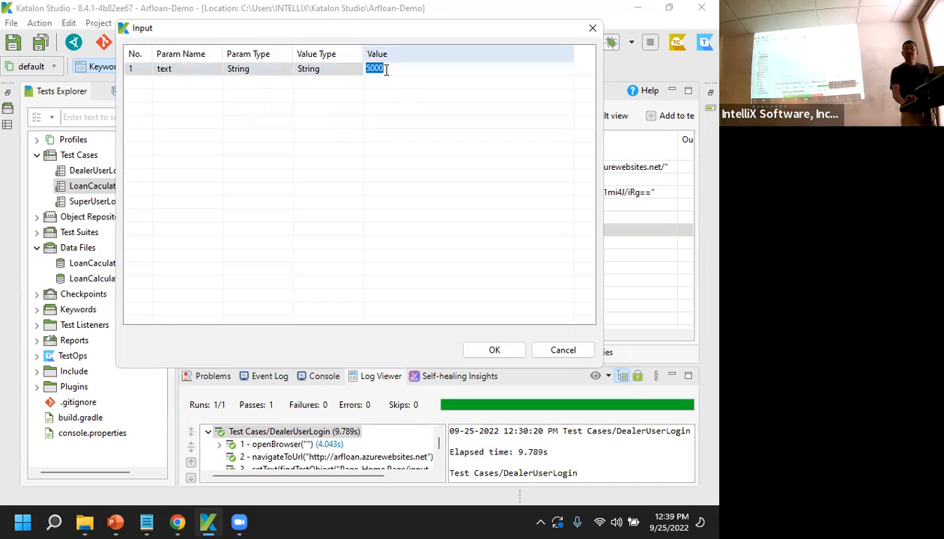
type("a")
key("BackSpace")
left_click(262, 69)
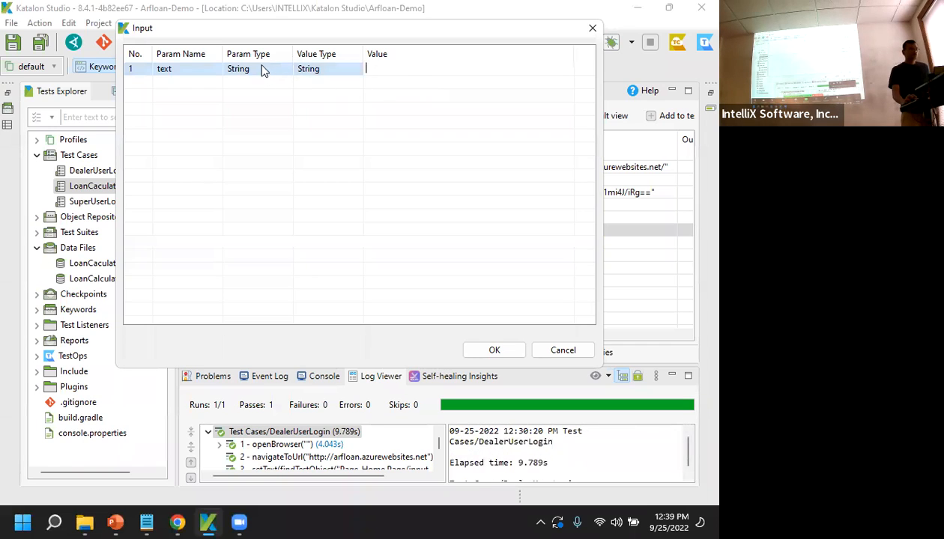
left_click(331, 71)
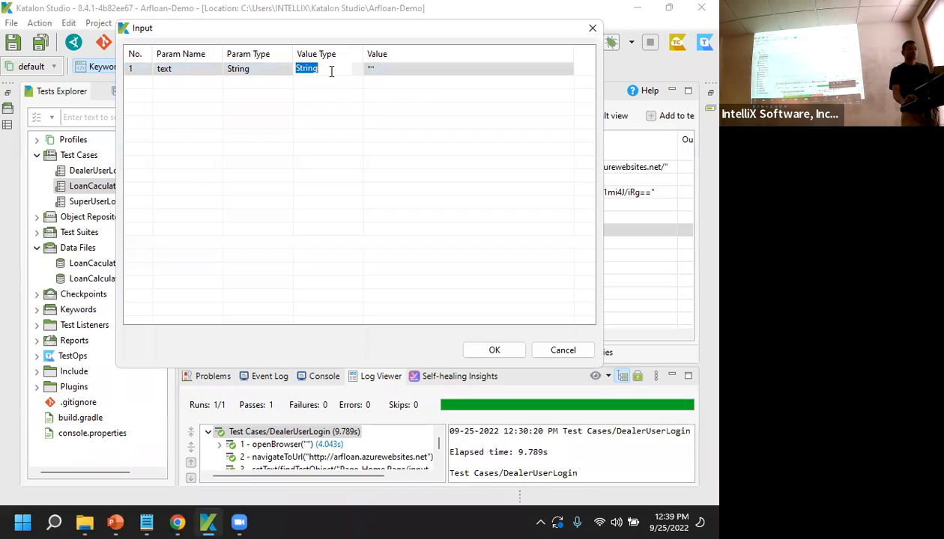
left_click(360, 68)
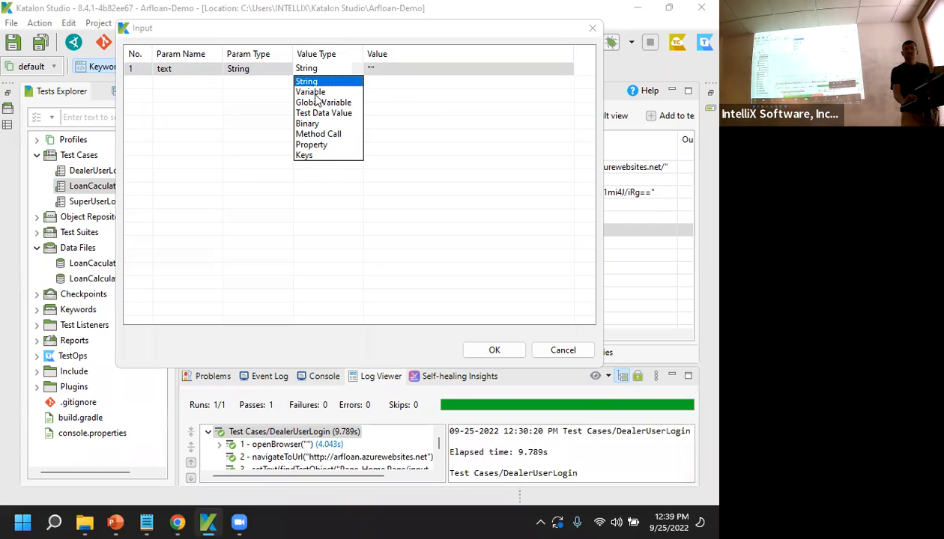
left_click(316, 93)
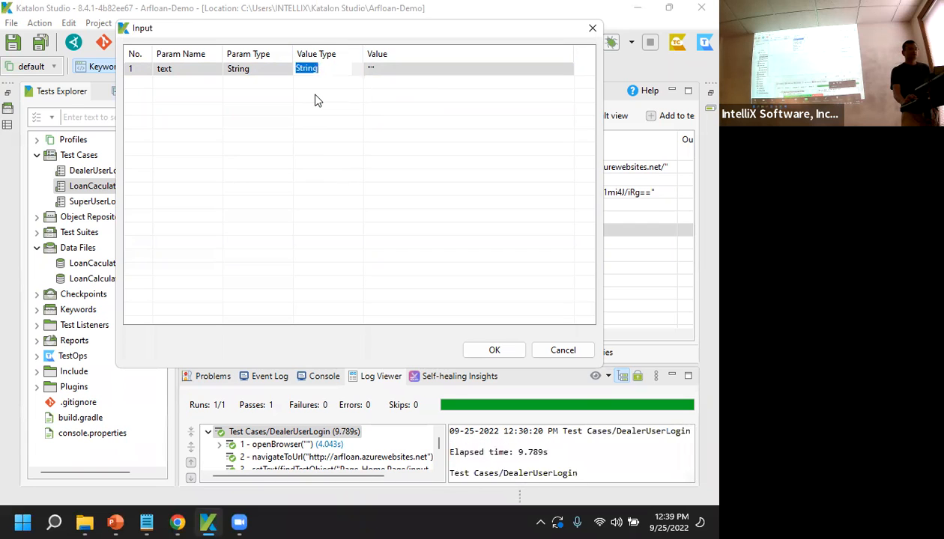
- Assign the LoanAmount variable as the loan amount Set Text step's input and apply it
left_click(378, 72)
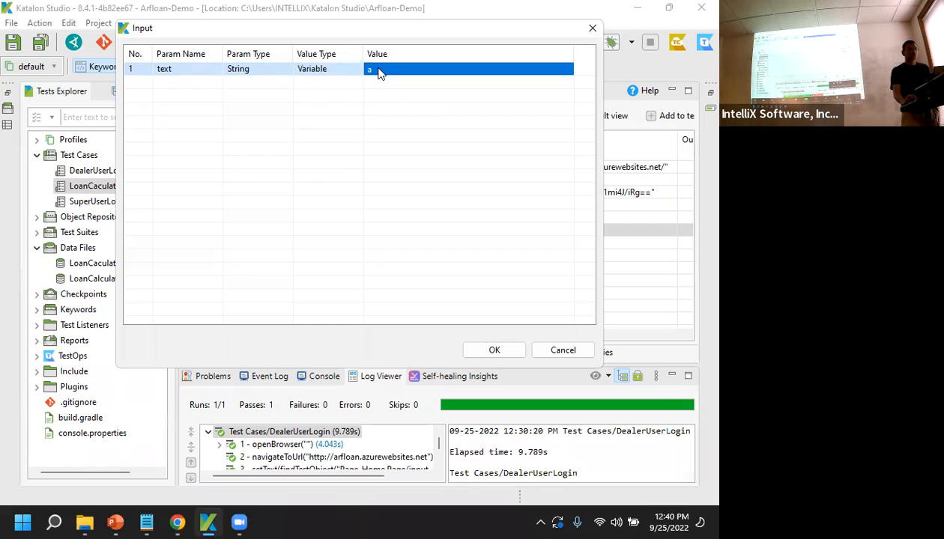
left_click(567, 71)
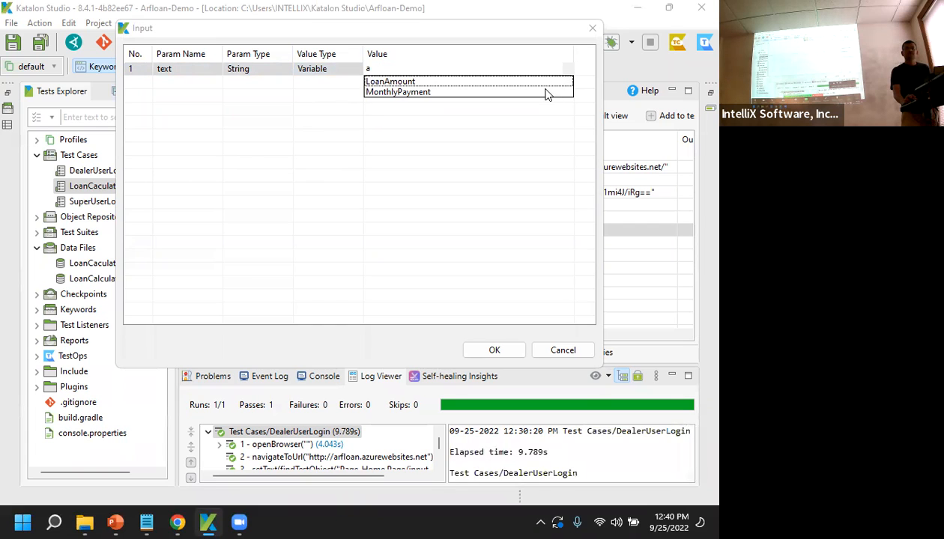
left_click(390, 81)
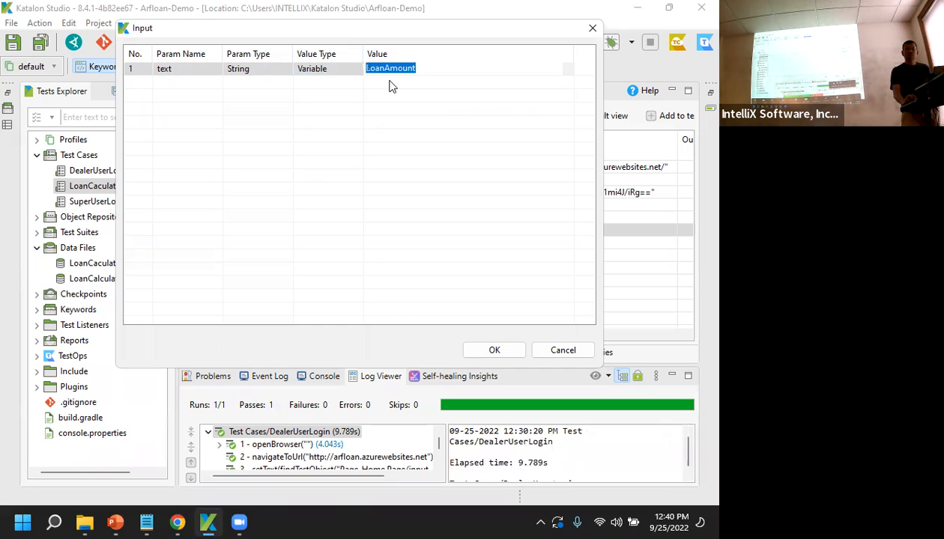
left_click(510, 350)
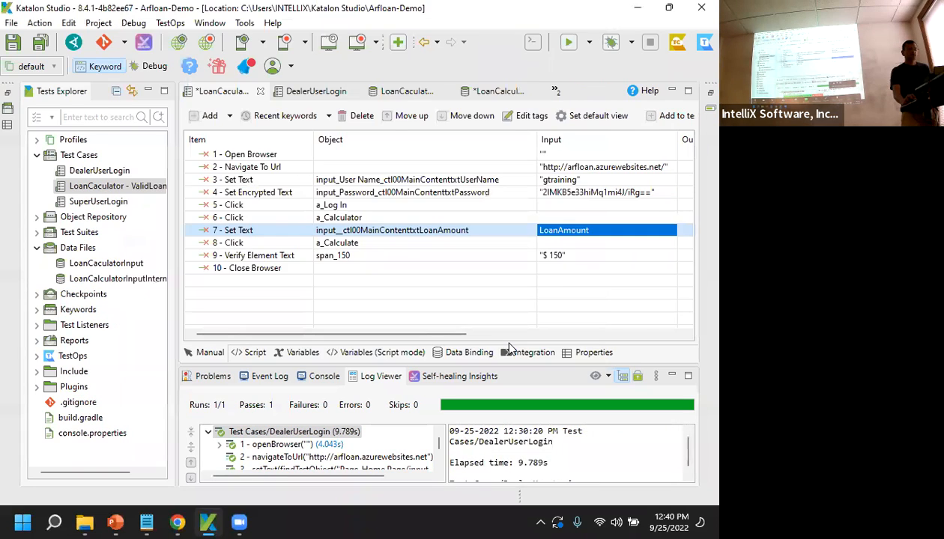
- Replace the Verify Element Text step's expected text with the MonthlyPayment variable and save the test case
left_click(551, 257)
left_click(310, 70)
left_click(309, 68)
left_click(353, 68)
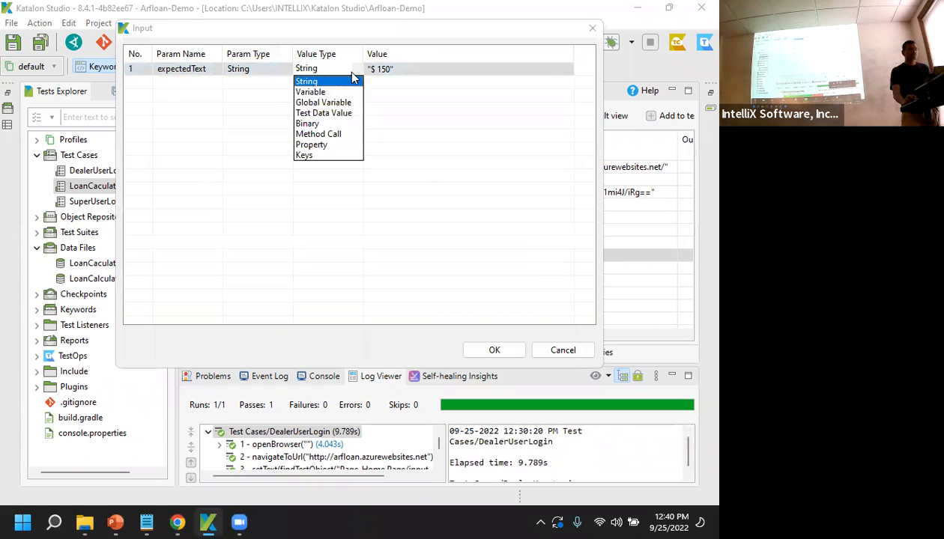
left_click(310, 92)
left_click(400, 68)
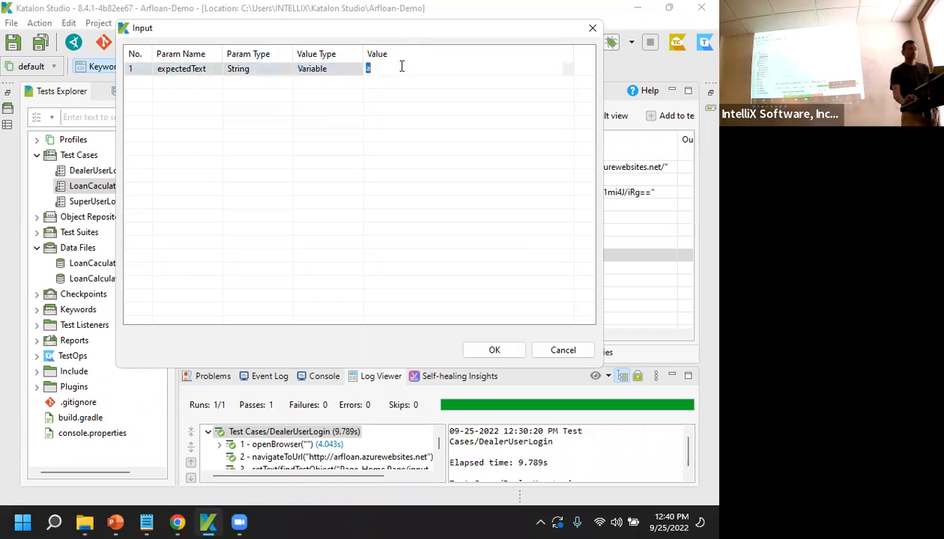
type("a")
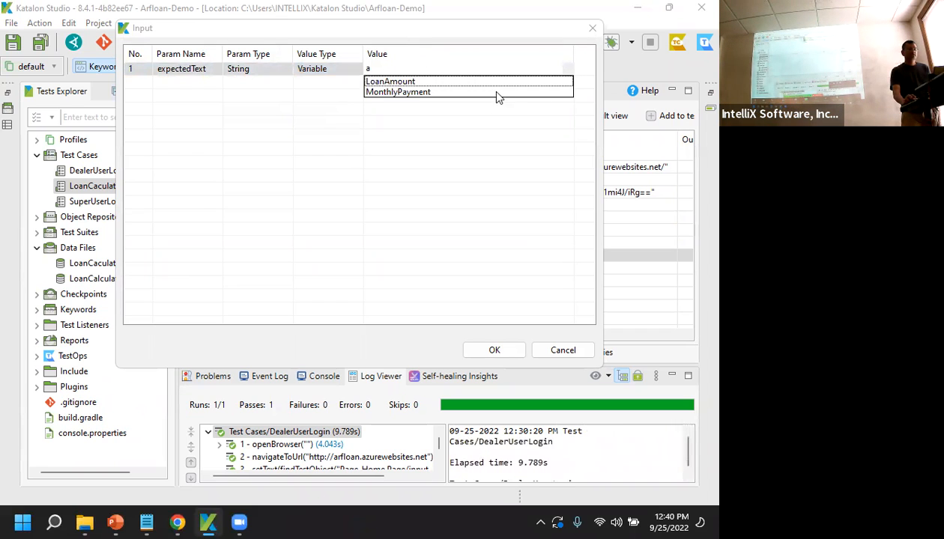
left_click(496, 93)
left_click(500, 349)
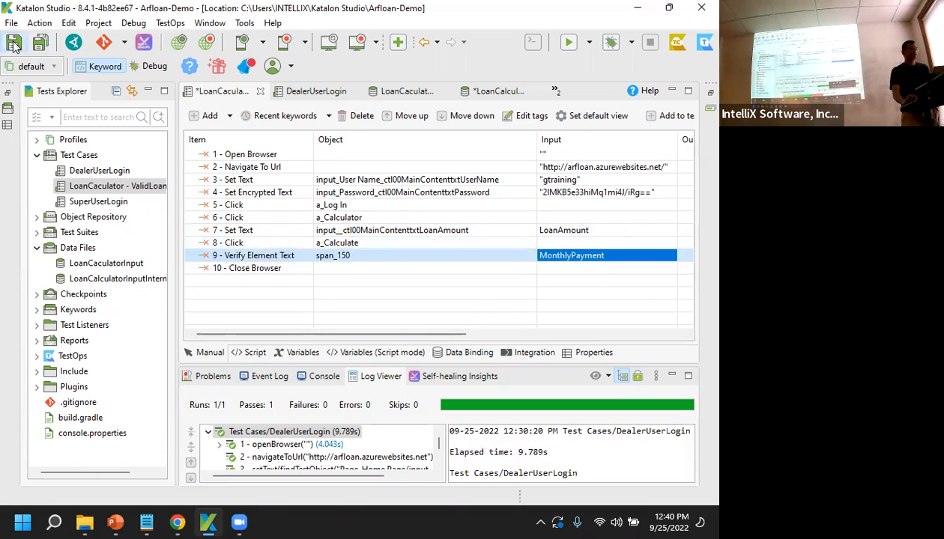
key("ctrl+s")
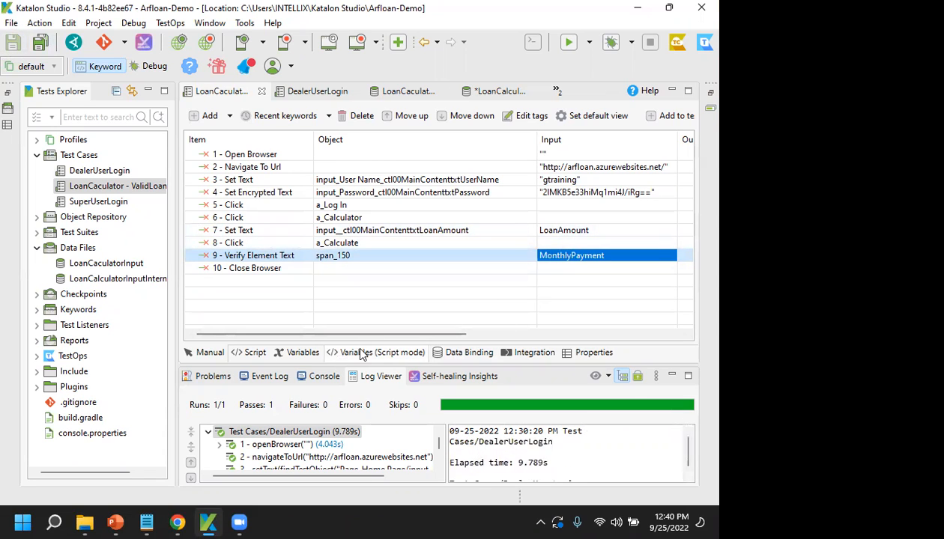
- Review the input parameter's name, type and variable in the loan amount Set Text step, leaving it without changes
left_click(575, 232)
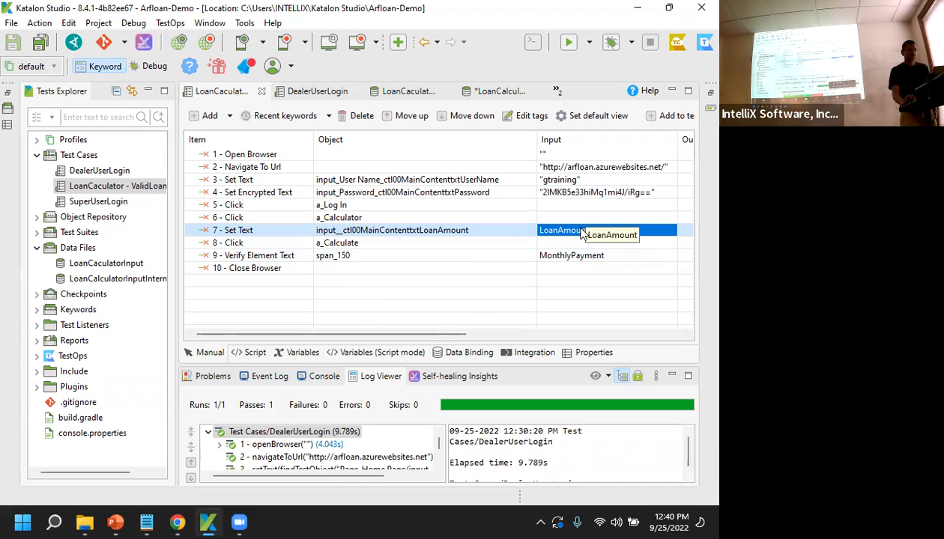
double_click(579, 234)
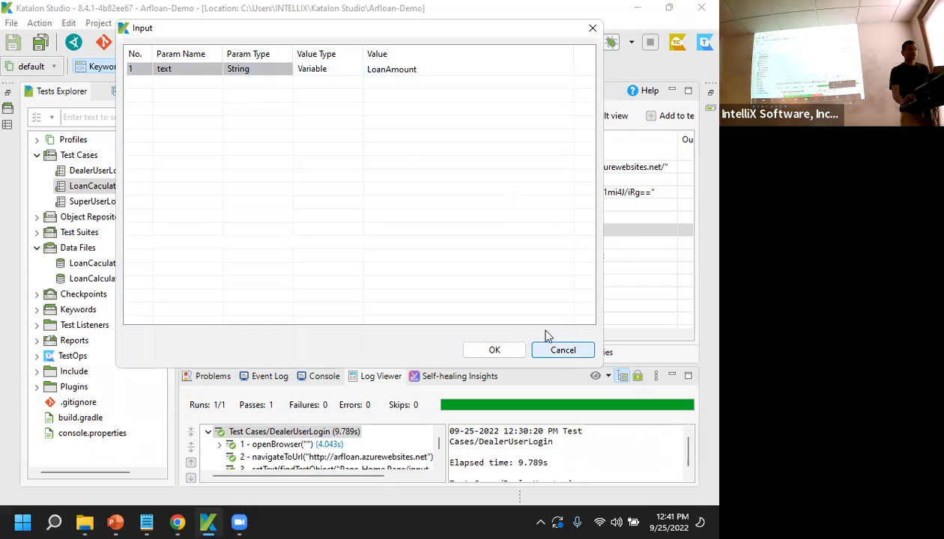
left_click(252, 69)
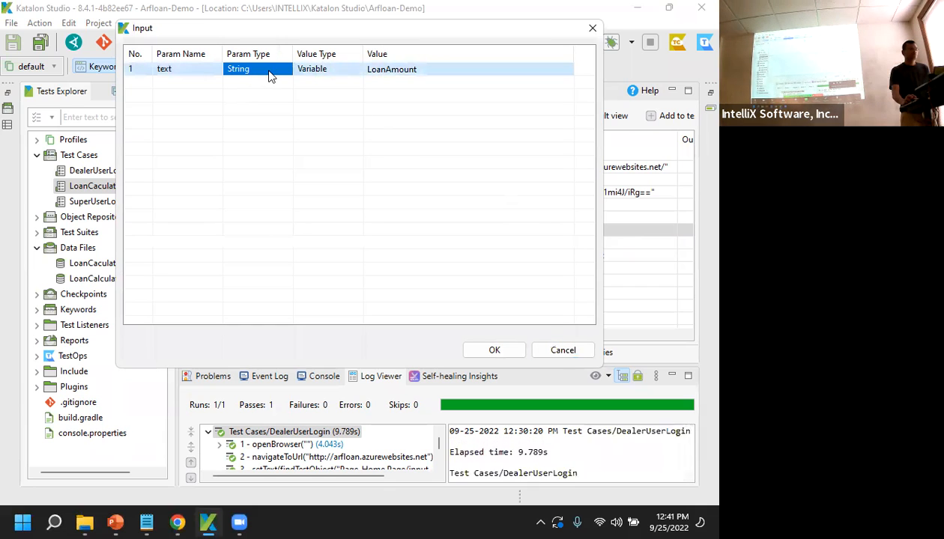
left_click(193, 72)
left_click(268, 70)
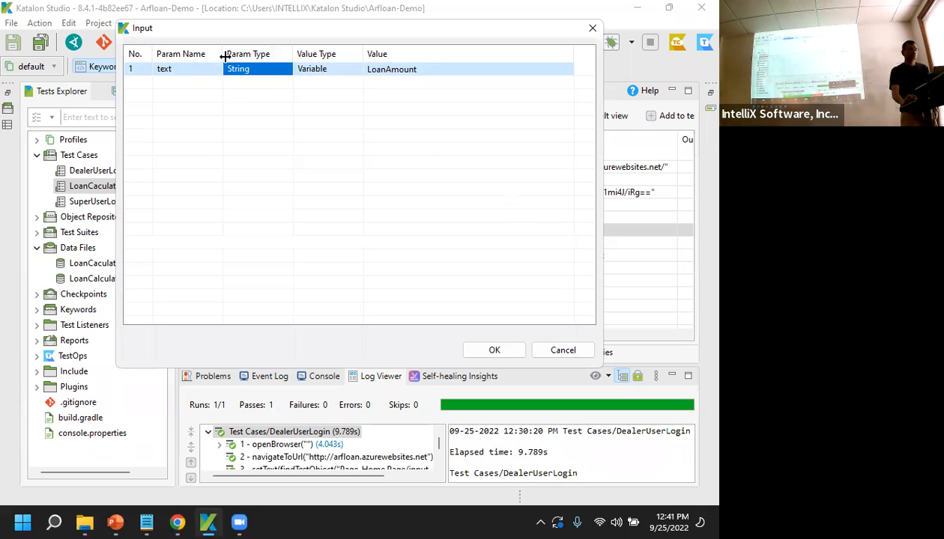
left_click(560, 352)
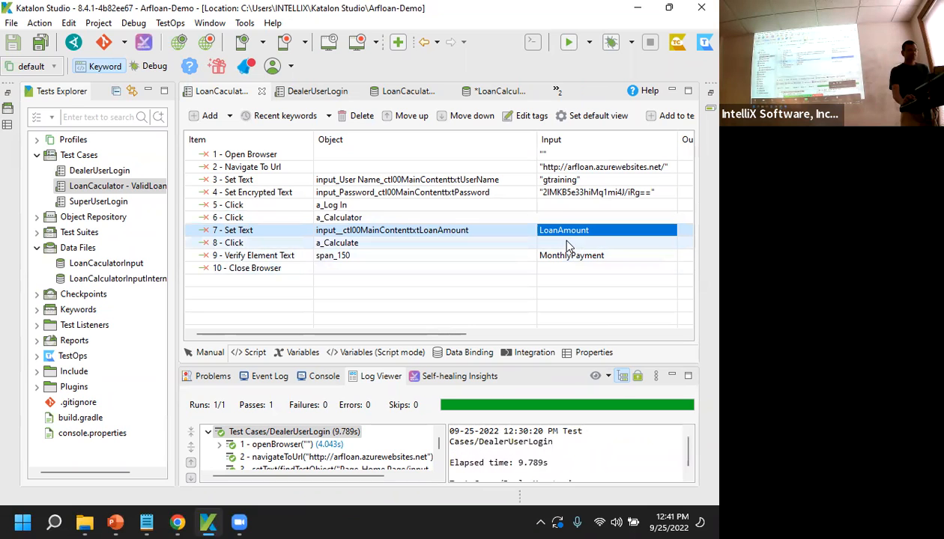
- Compare the test case's variable definitions with the columns of the LoanCalculatorInputInternalData data file, returning to the test case
left_click(367, 358)
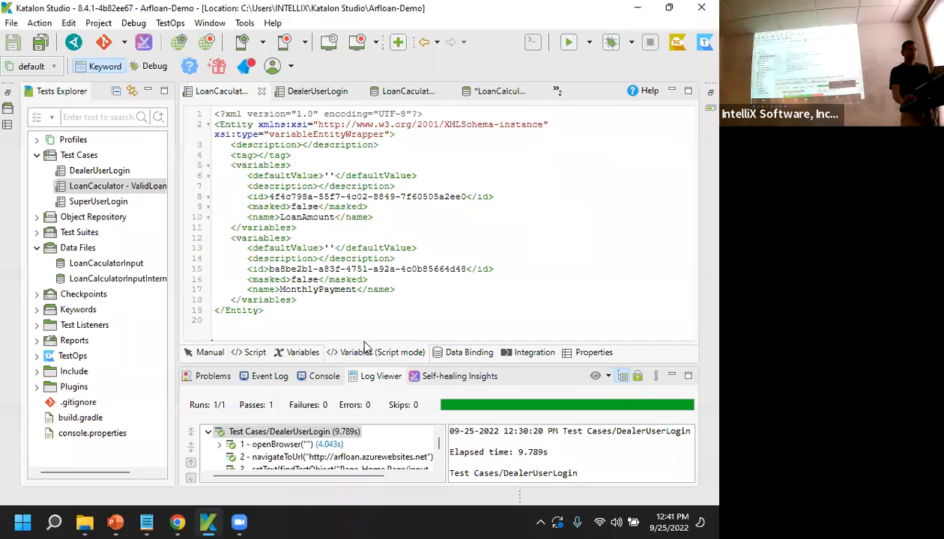
left_click(302, 354)
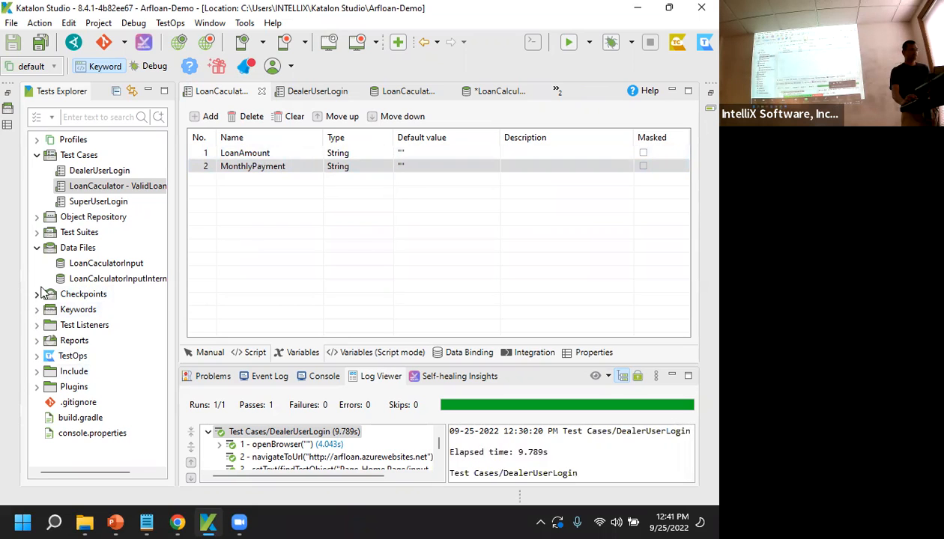
double_click(90, 278)
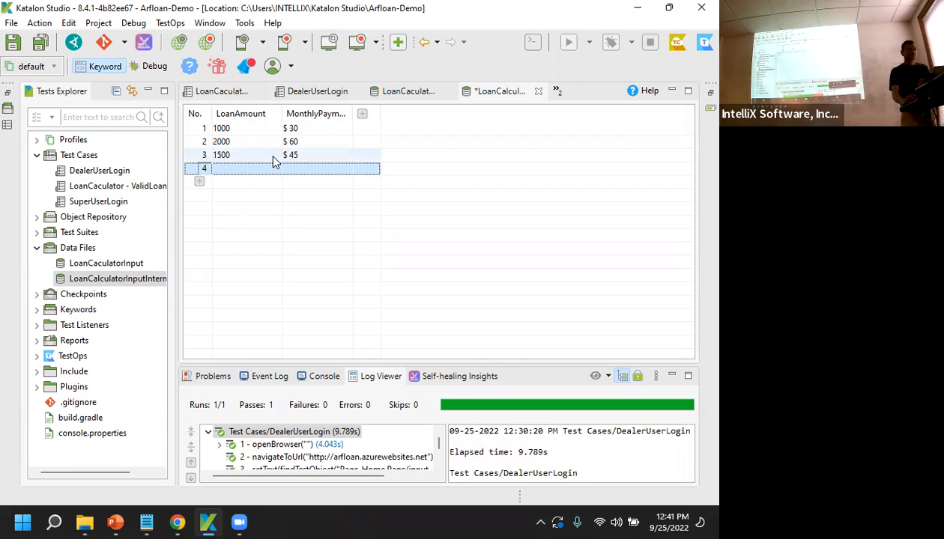
double_click(113, 186)
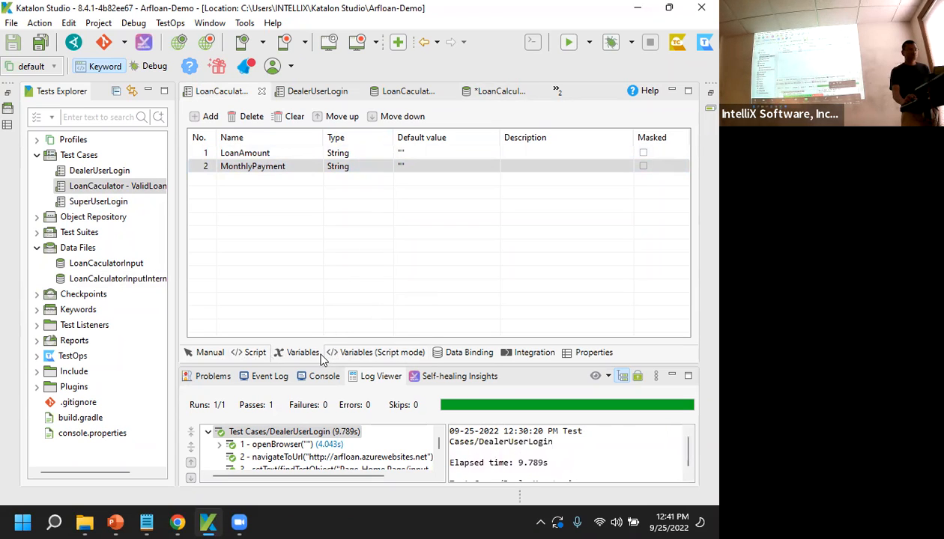
- Examine the LoanAmount and MonthlyPayment names in the script form of the test case variables
left_click(385, 358)
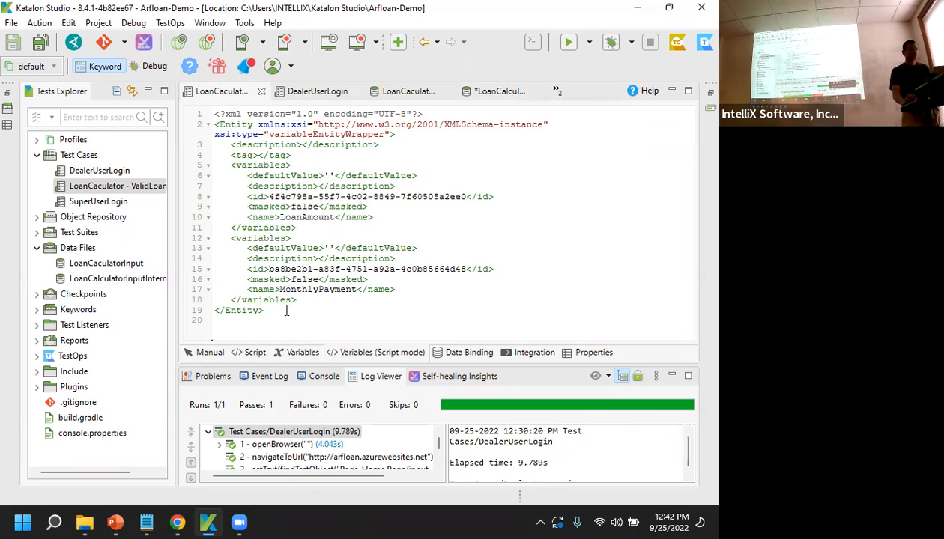
double_click(286, 218)
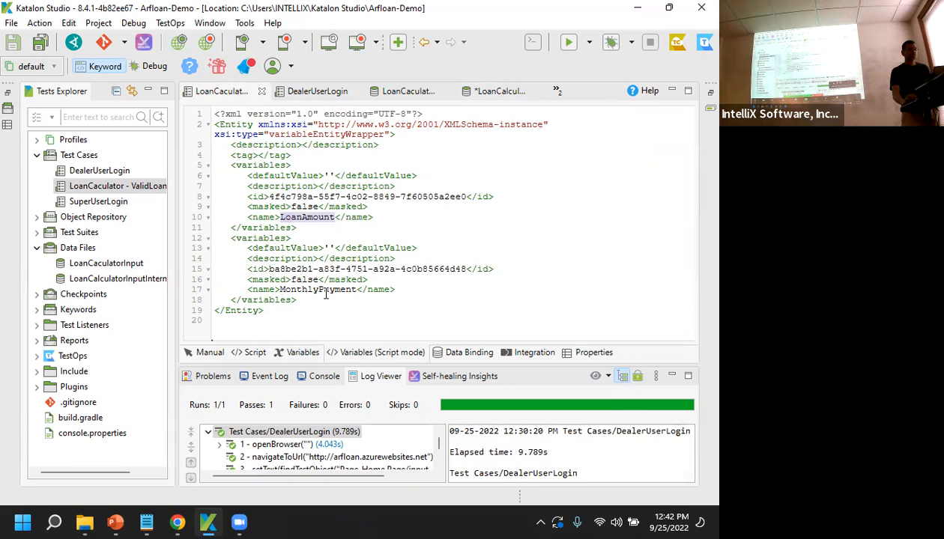
double_click(314, 290)
left_click_drag(214, 114, 279, 311)
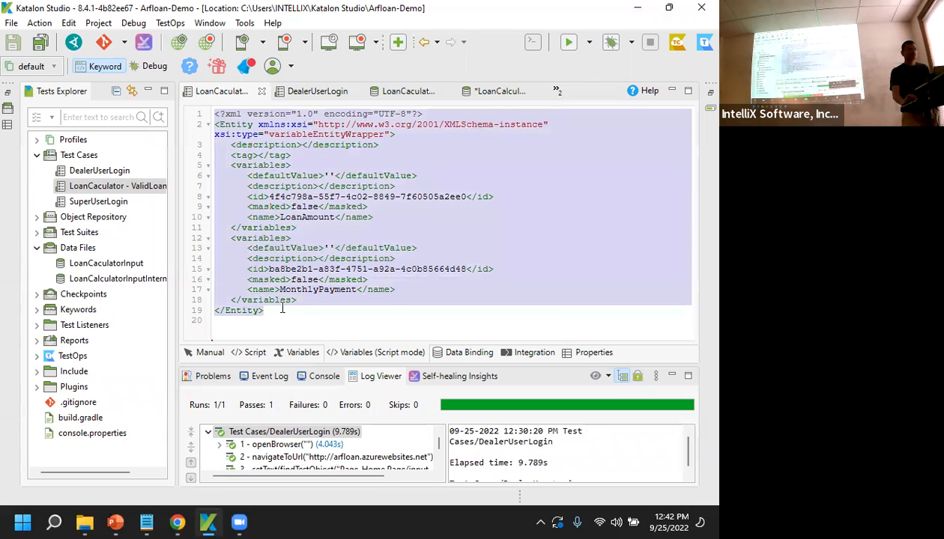
left_click(279, 310)
double_click(307, 218)
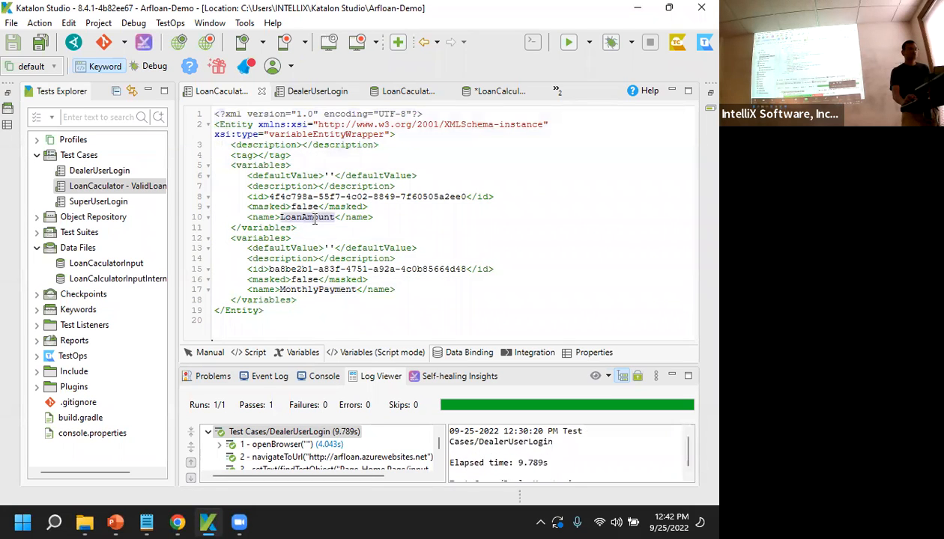
double_click(321, 289)
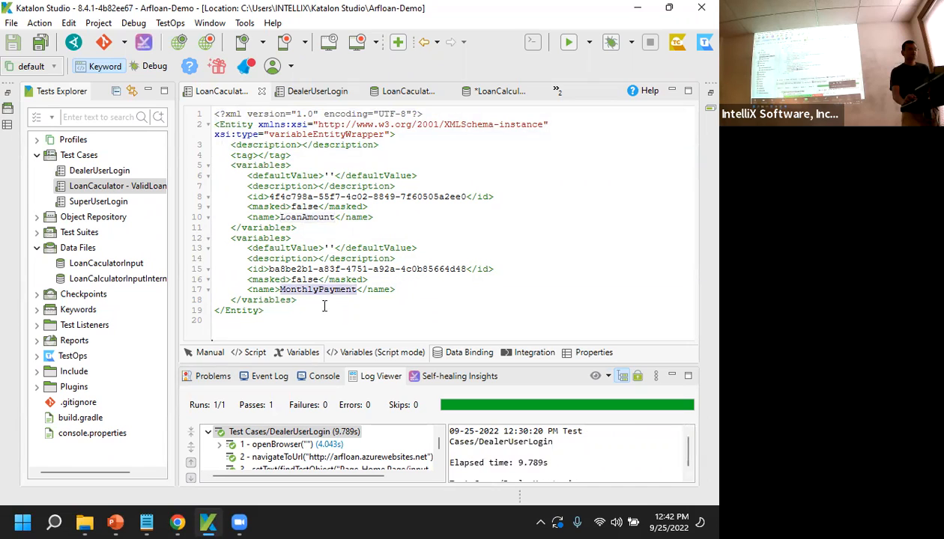
- Add the LoanCalculatorInputInternalData data file as test data in the loan calculator test case's data binding
left_click(298, 353)
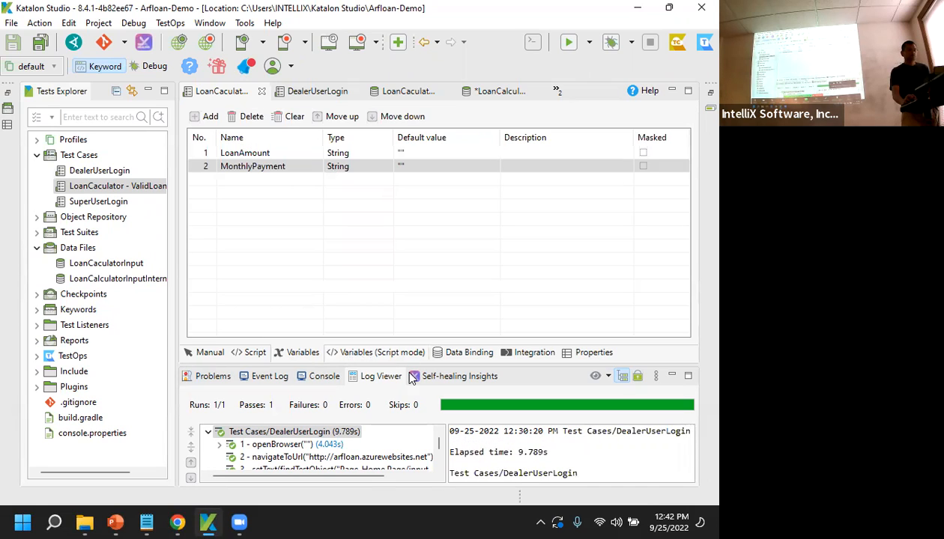
left_click(460, 358)
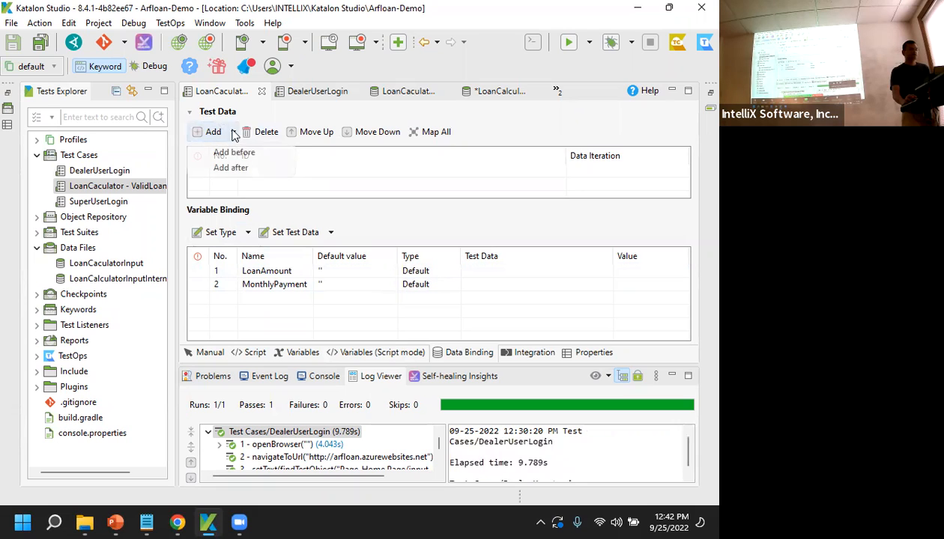
left_click(210, 137)
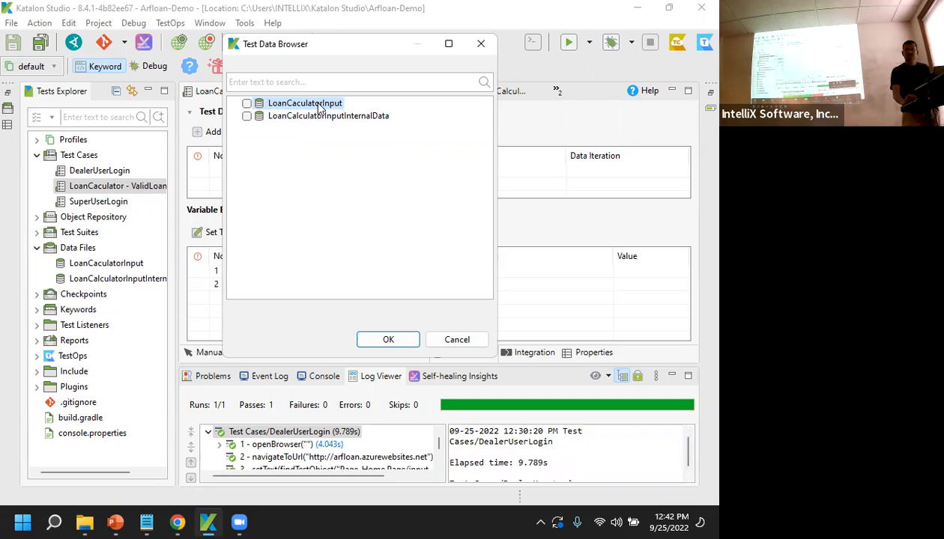
left_click(246, 116)
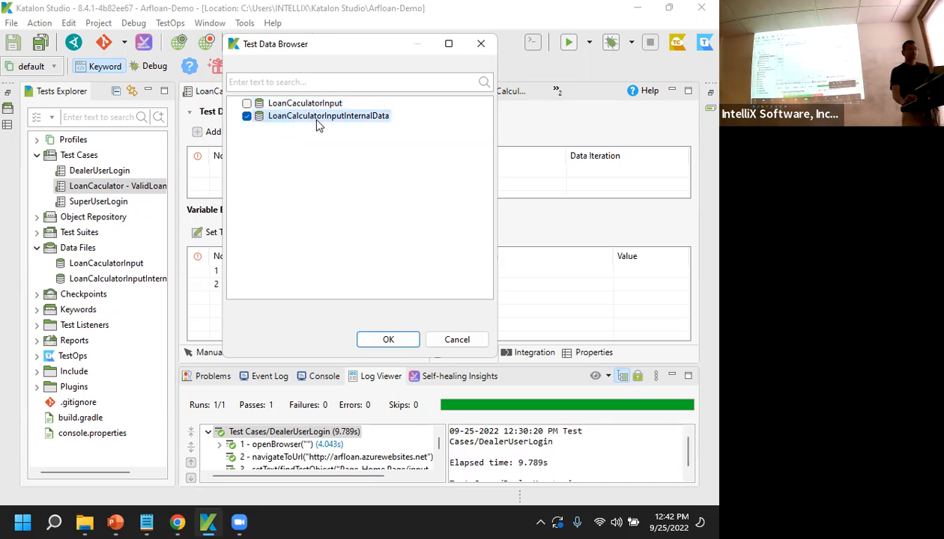
left_click(387, 338)
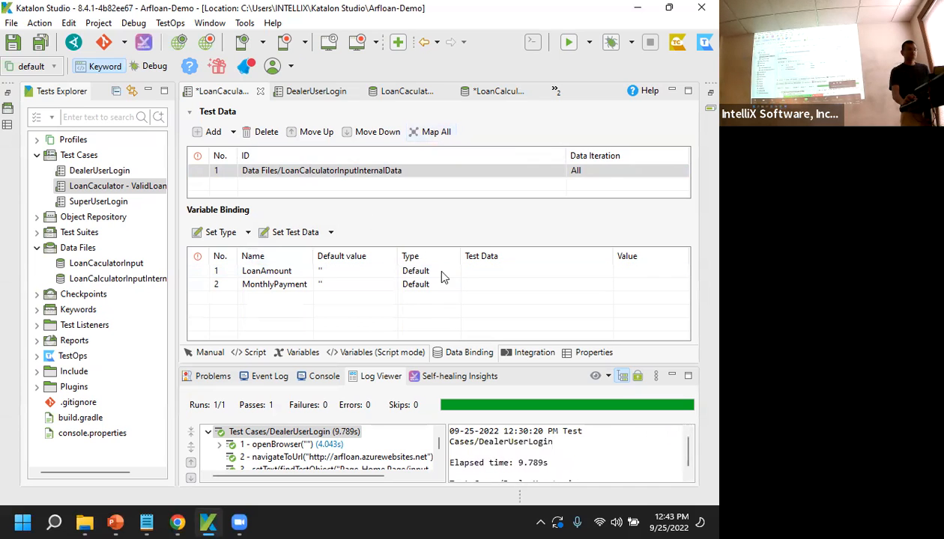
- Try to map all test case variables to the added test data and widen the variable binding's Name column
left_click(436, 139)
left_click(514, 272)
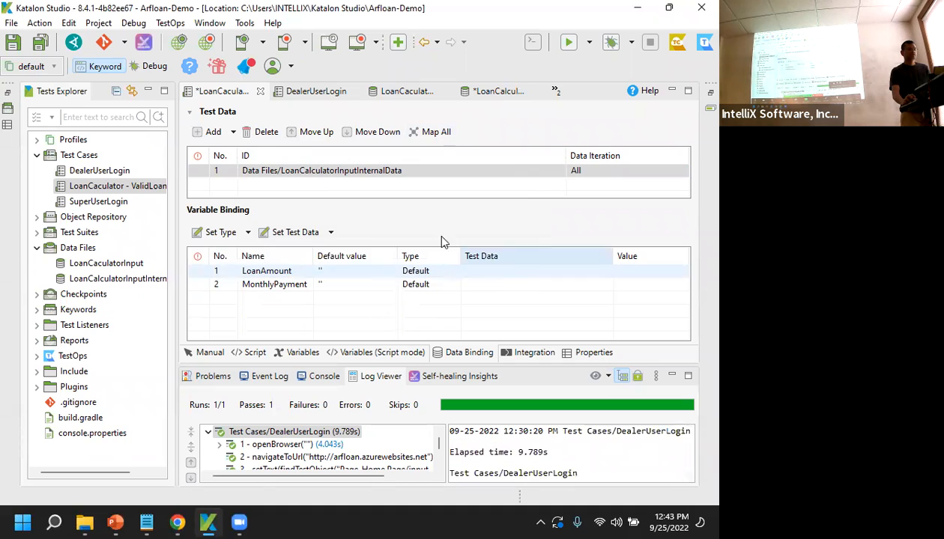
left_click_drag(312, 256, 343, 256)
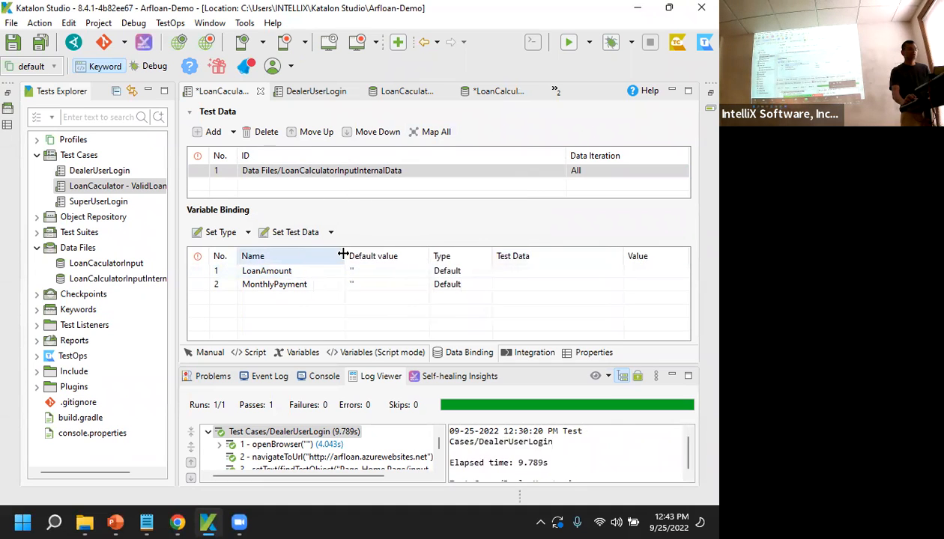
- Compare the internal data file's column names with the LoanAmount and MonthlyPayment variables in the test case's data binding
double_click(120, 280)
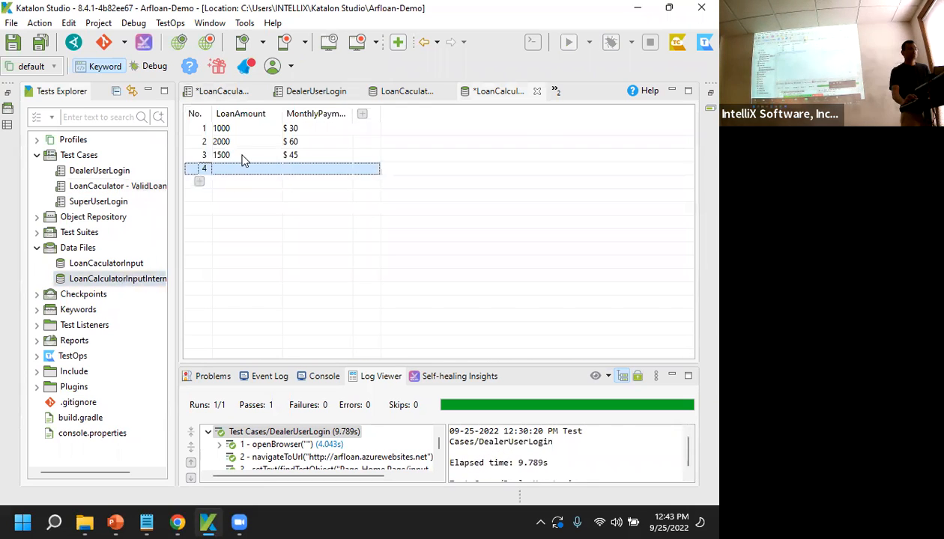
left_click_drag(346, 119, 404, 117)
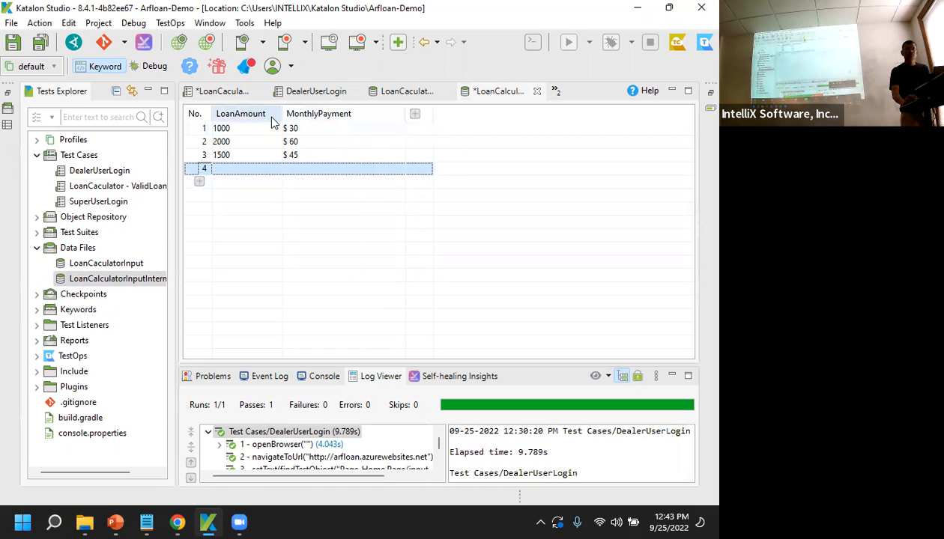
double_click(93, 186)
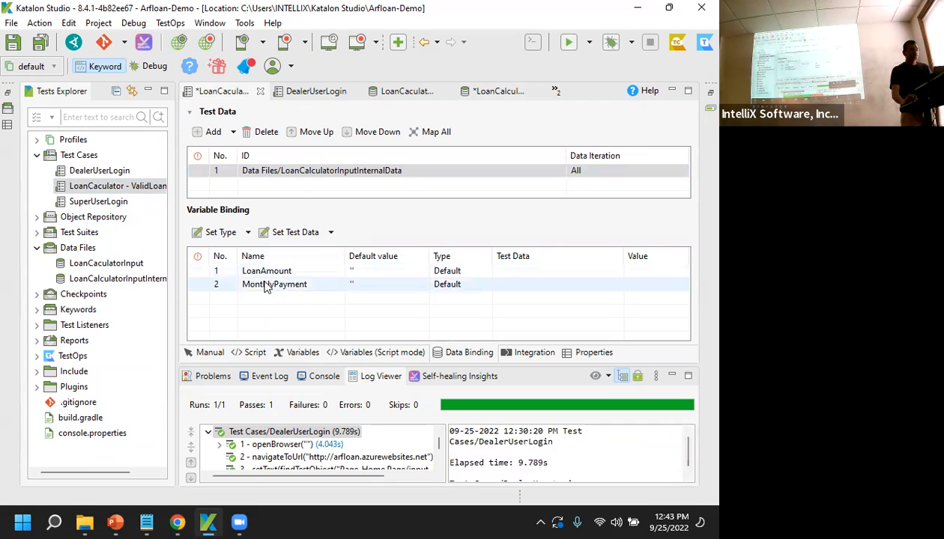
double_click(101, 283)
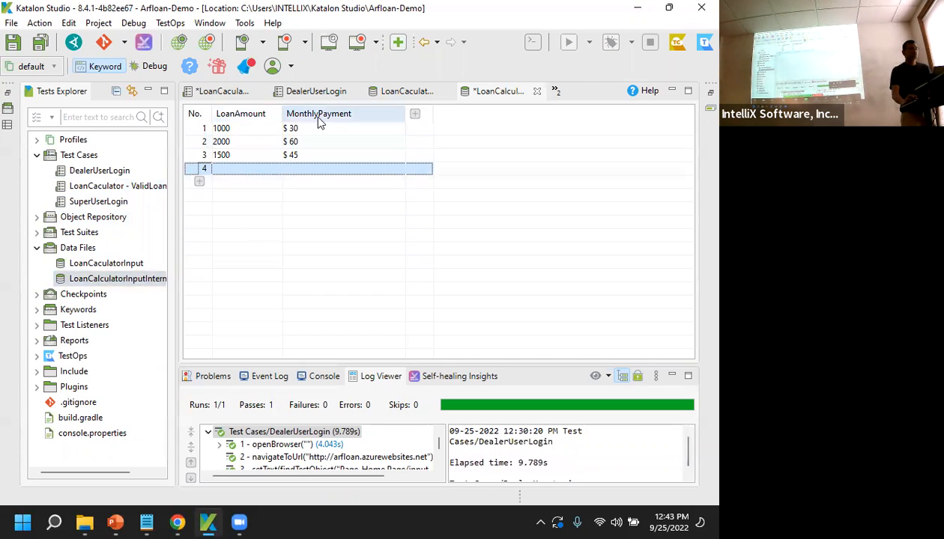
double_click(109, 186)
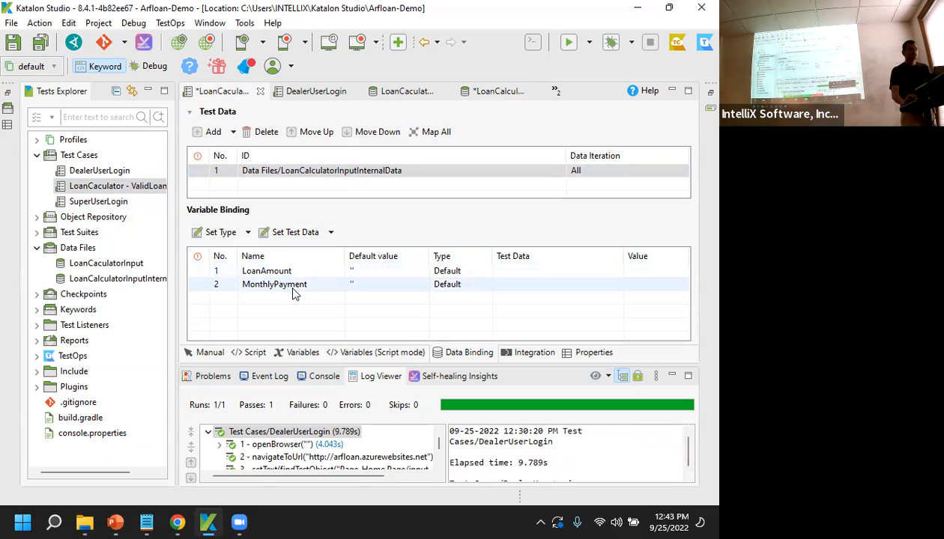
- Try again to map all variables to the internal test data, checking the LoanAmount binding row
left_click(424, 133)
left_click(500, 268)
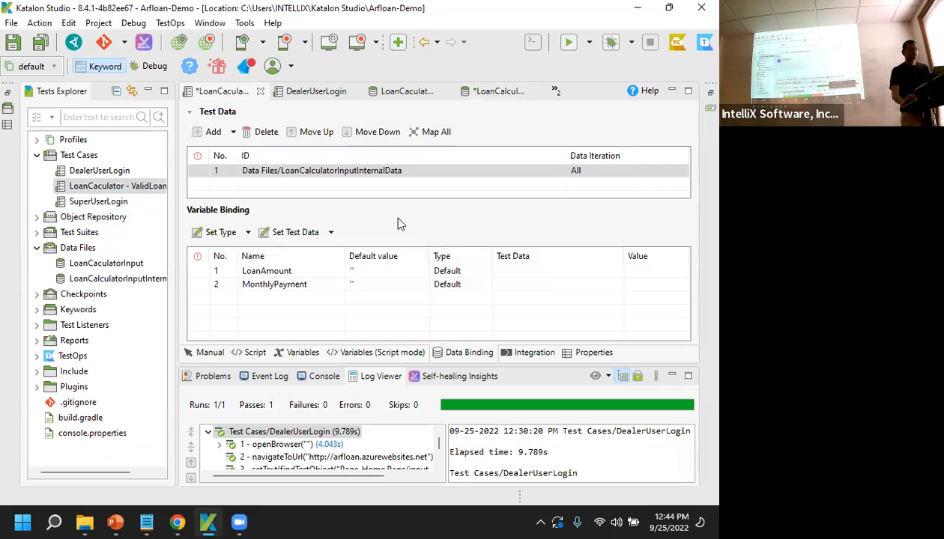
left_click(251, 272)
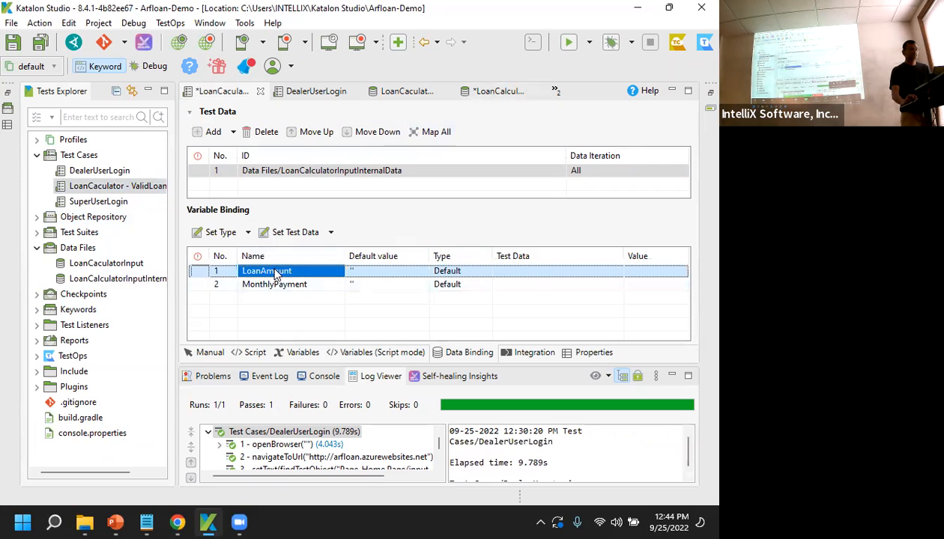
left_click(365, 272)
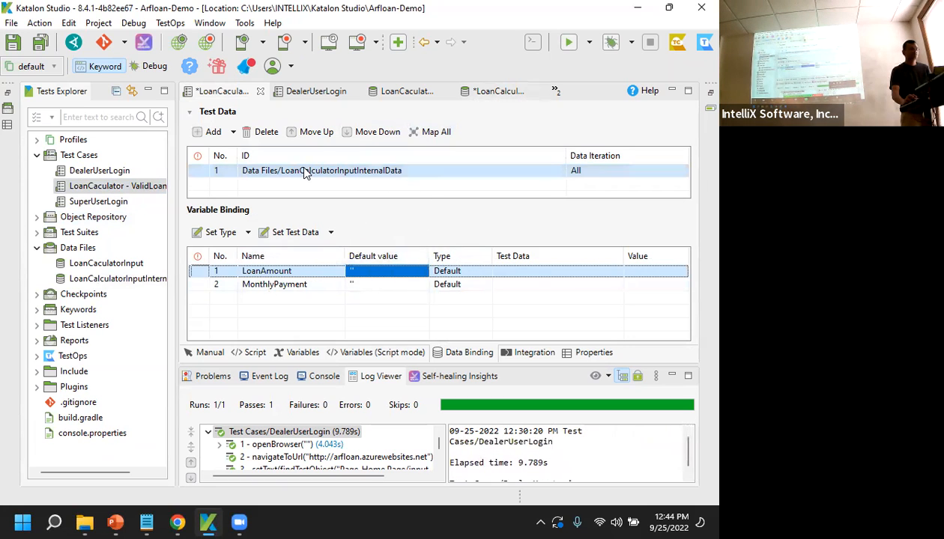
- Save the pending changes to the LoanCalculatorInputInternalData data file and the loan calculator test case
double_click(142, 281)
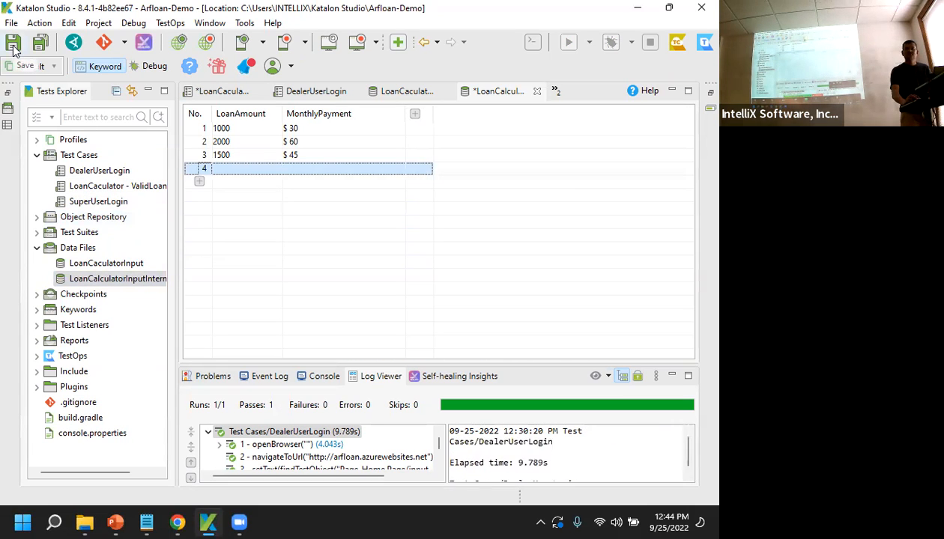
left_click(13, 45)
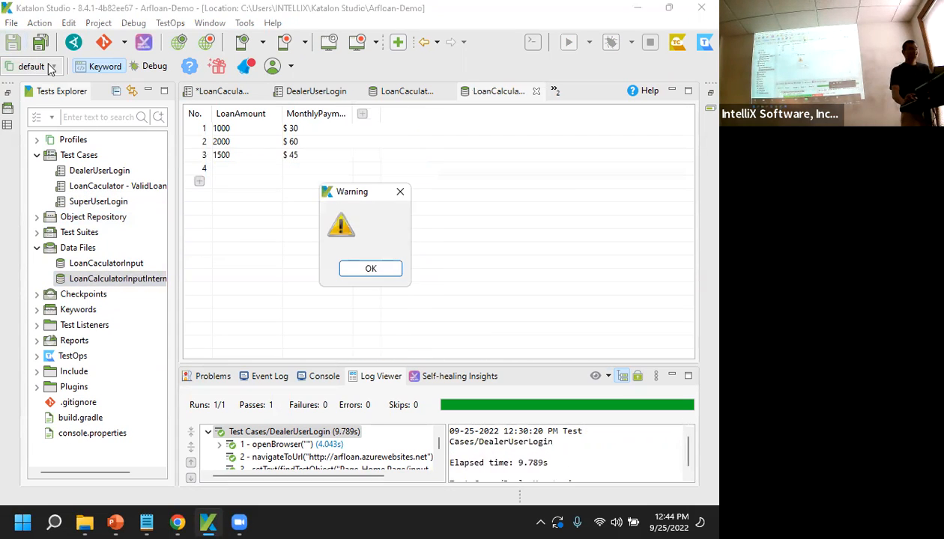
left_click(365, 270)
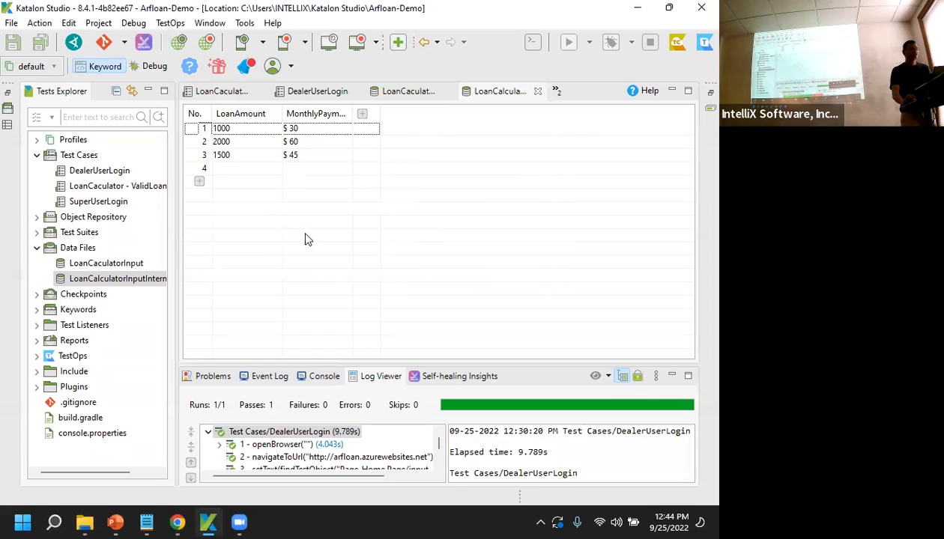
- Delete the empty fourth row from the LoanCalculatorInputInternalData data file and save it
left_click(189, 169)
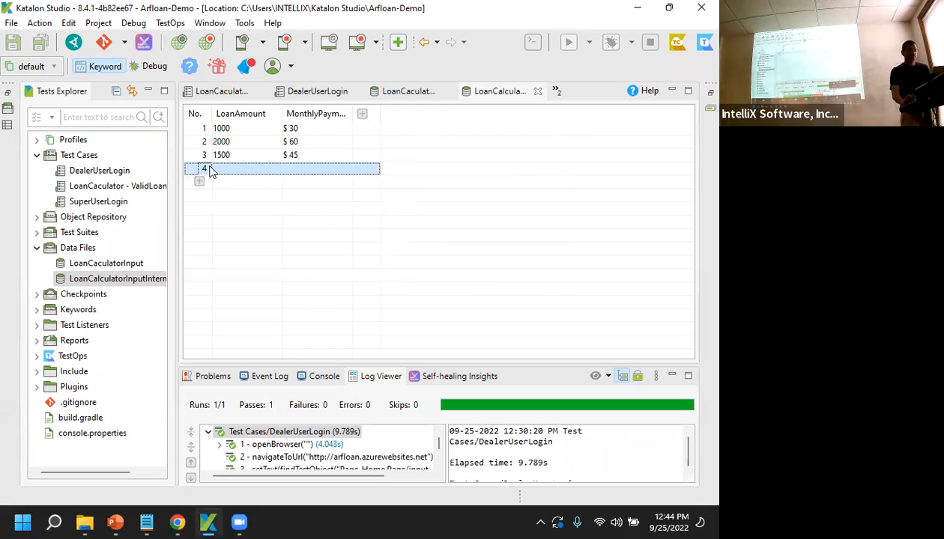
right_click(192, 170)
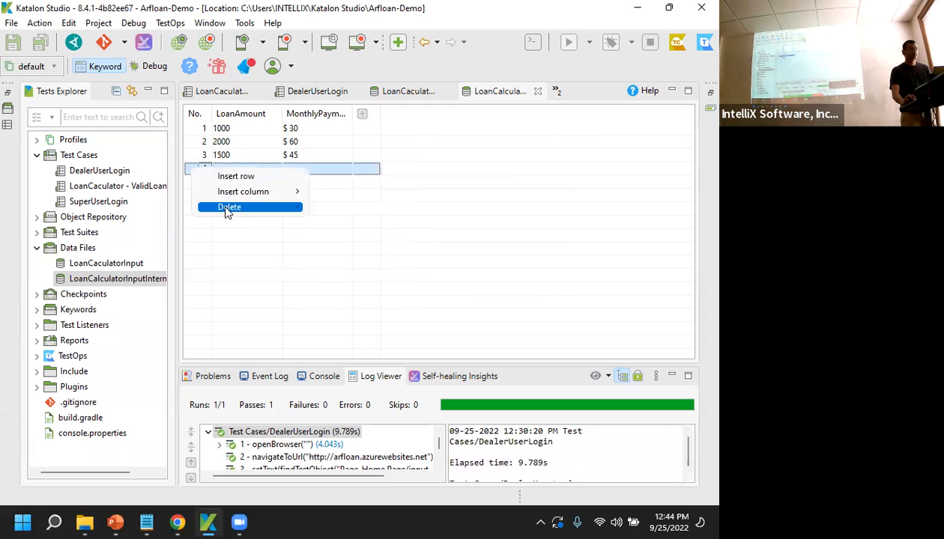
left_click(335, 204)
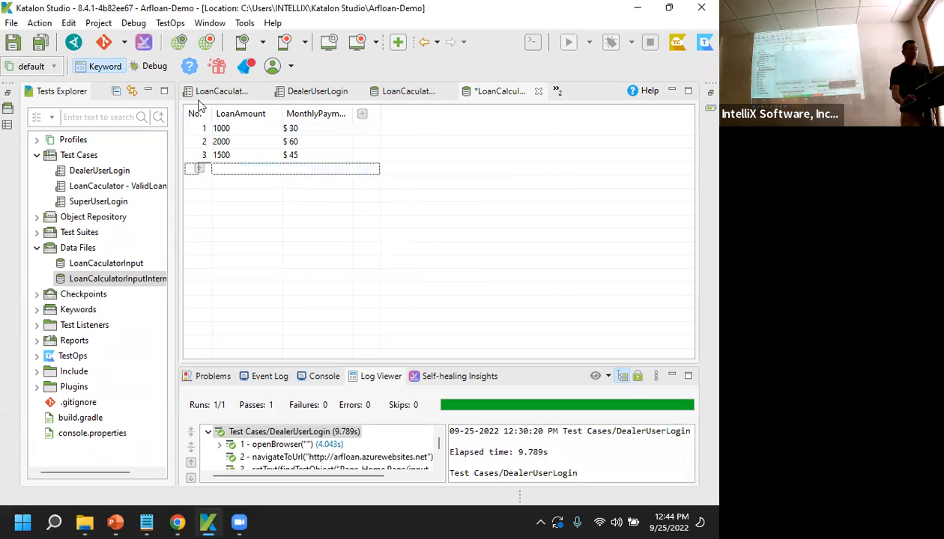
left_click(12, 42)
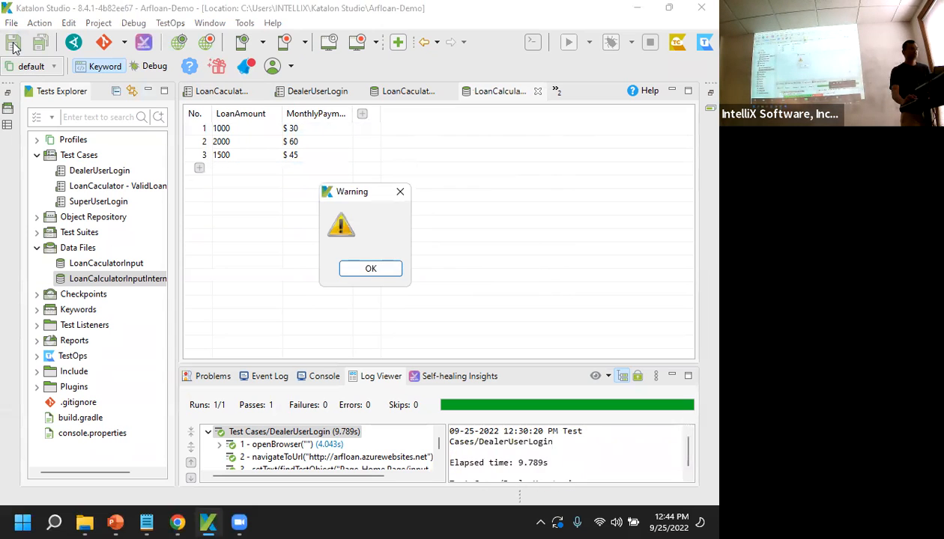
left_click(376, 274)
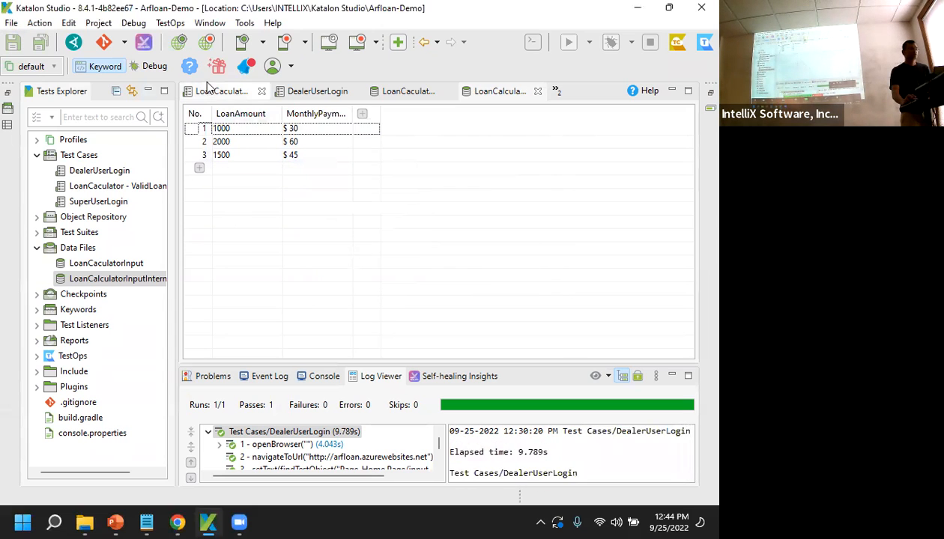
- Map all of the loan calculator test case's variables to the matching internal data columns and save the test case
left_click(105, 263)
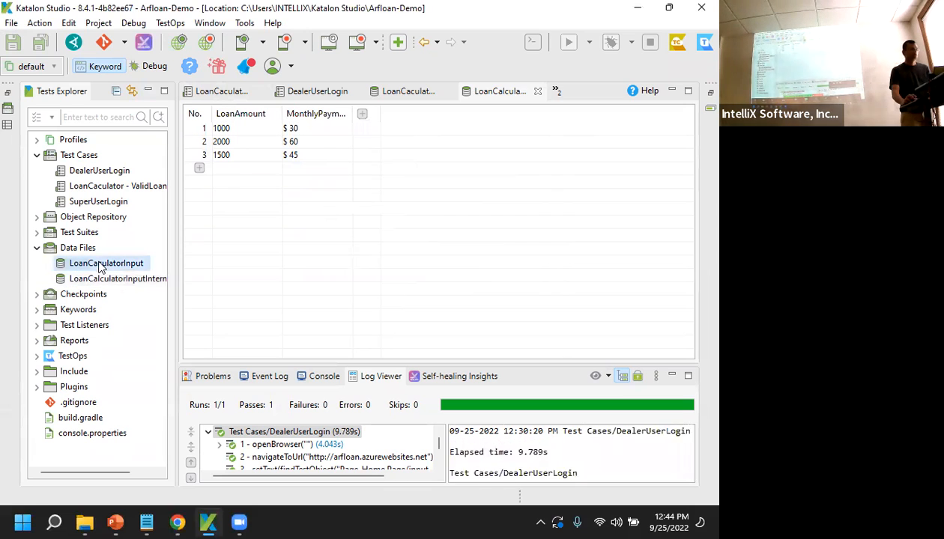
double_click(114, 186)
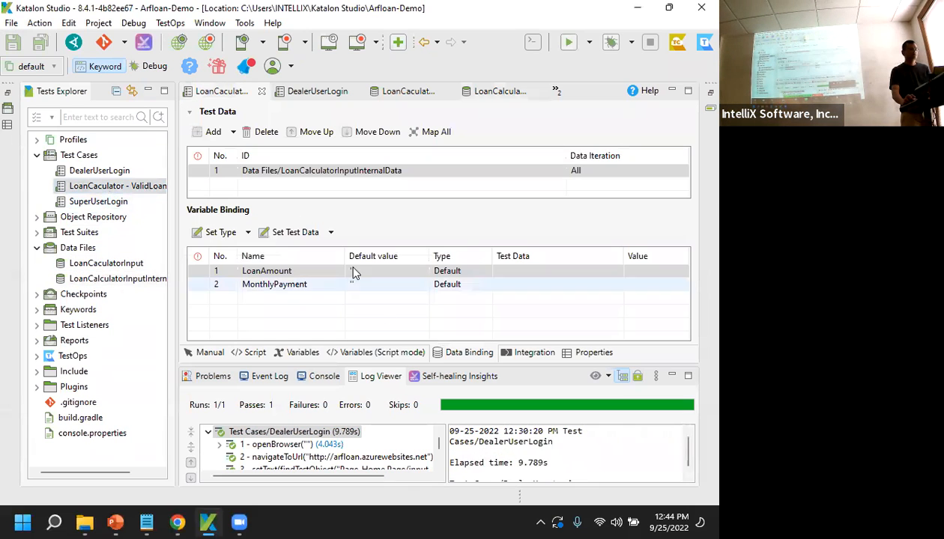
left_click(439, 131)
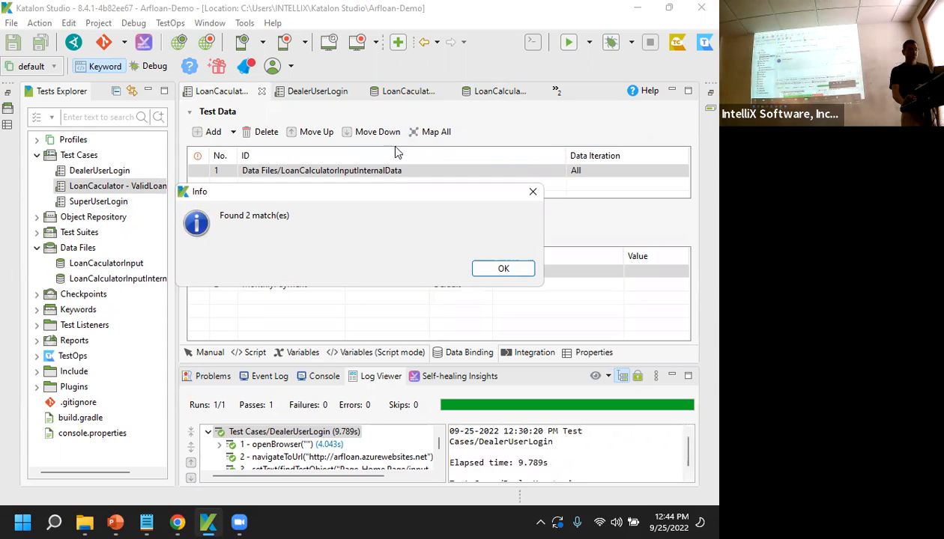
left_click_drag(394, 194, 432, 64)
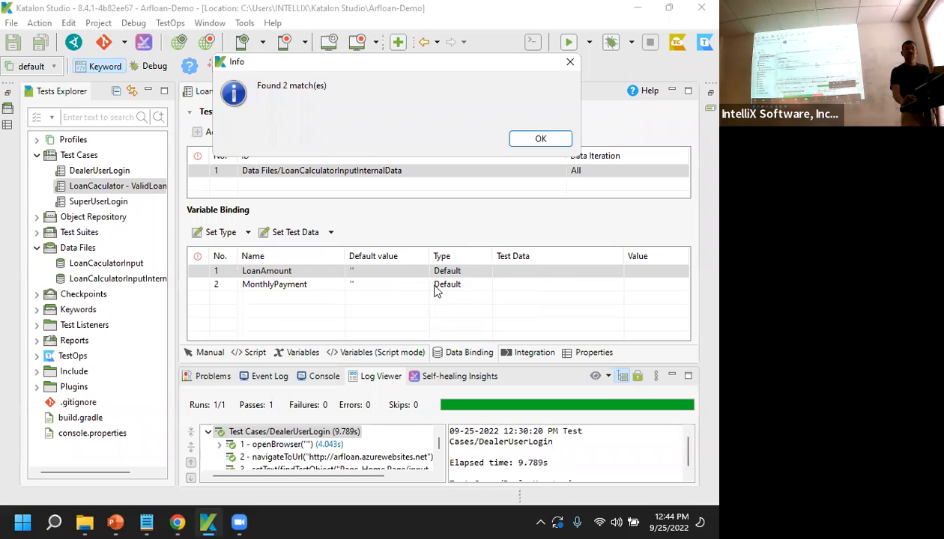
left_click(540, 138)
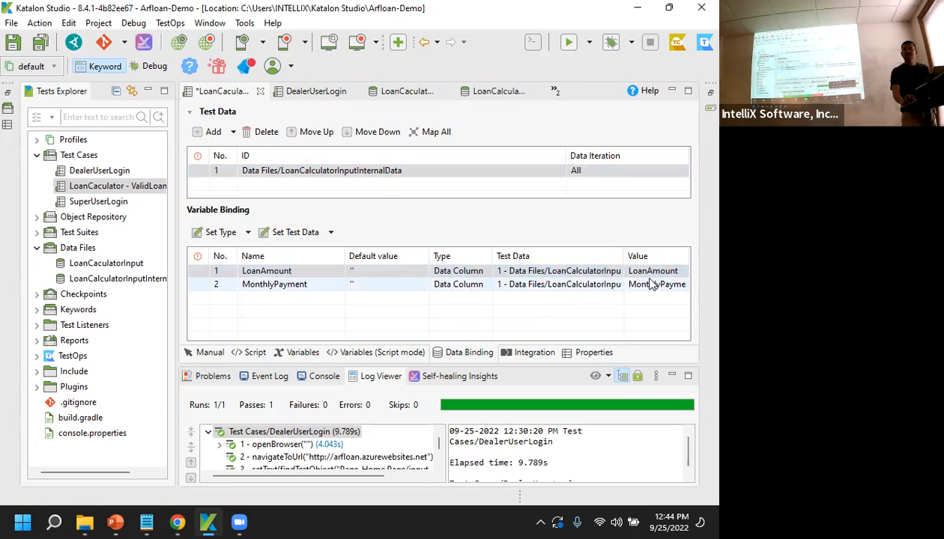
left_click(9, 44)
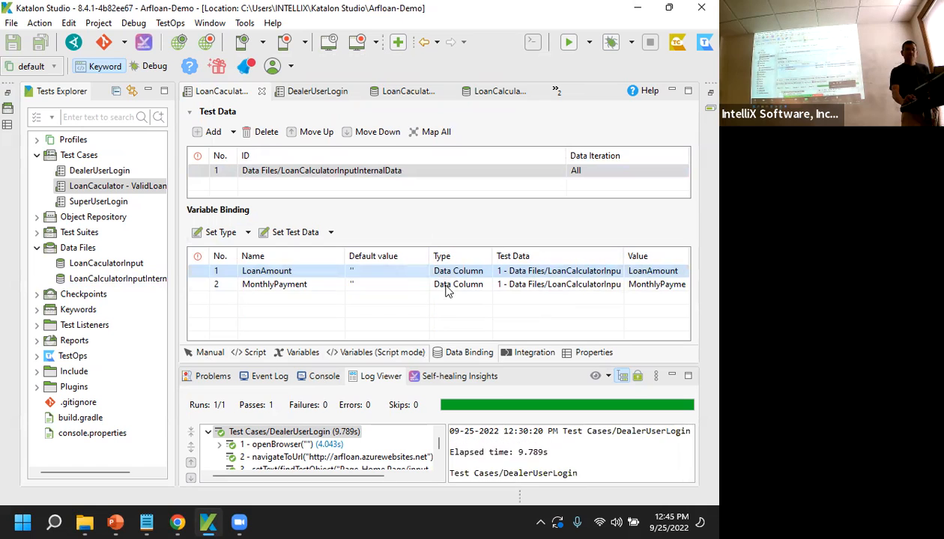
- Review the test case's variables and manual steps, and run it in Chrome with the bound data
left_click(300, 358)
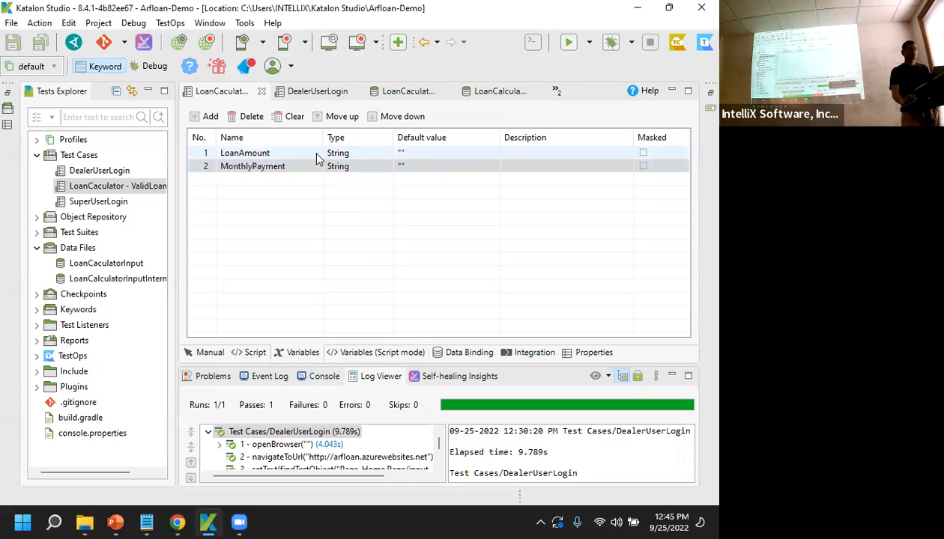
left_click(207, 352)
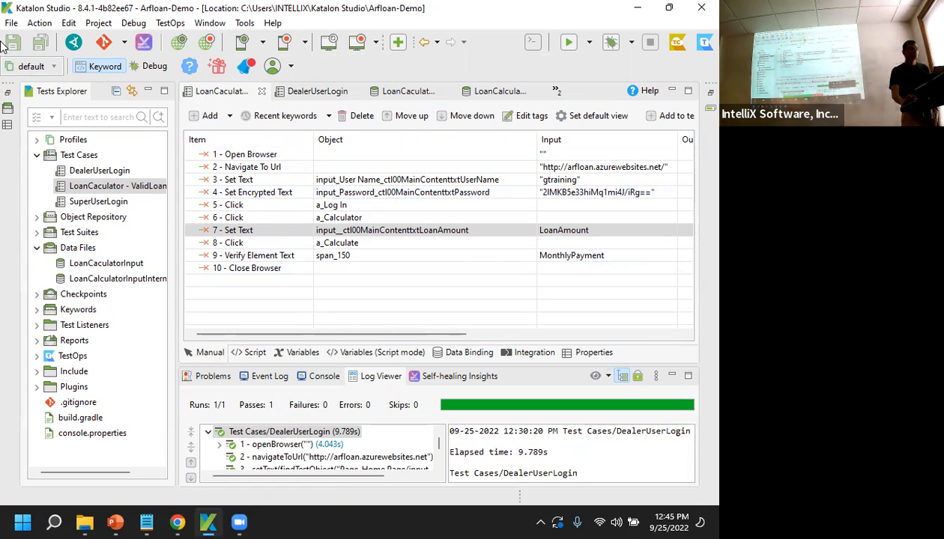
left_click(568, 43)
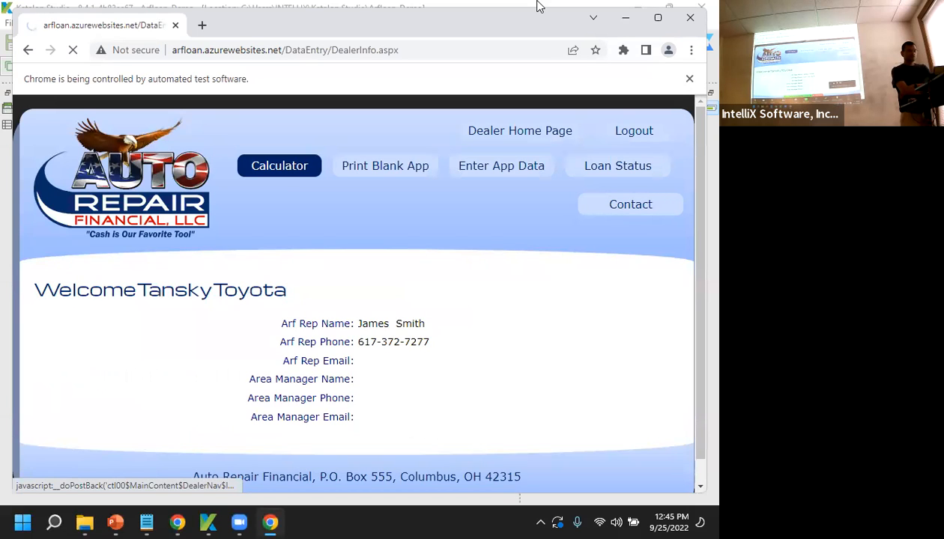
type("1000")
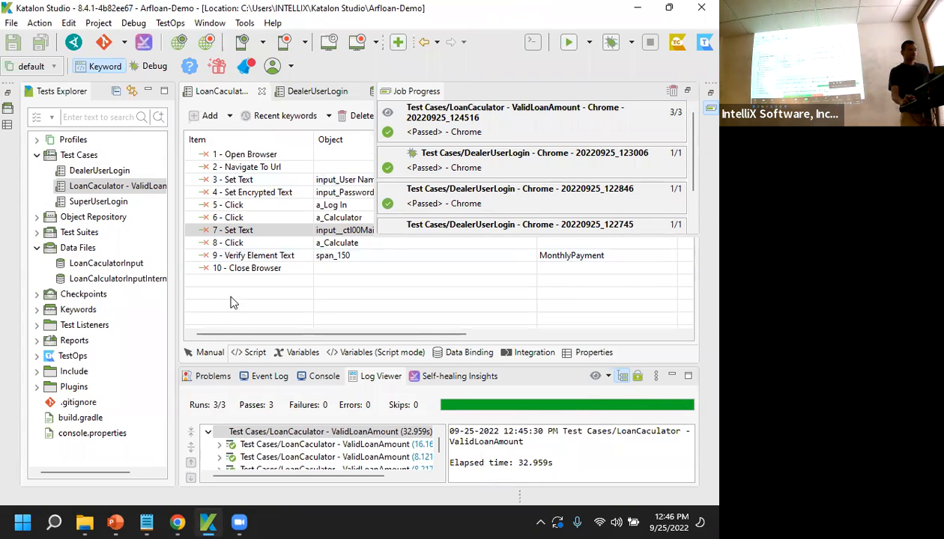
- Review the rows of the LoanCalculatorInputInternalData data file and open the LoanCaculatorInput data file
double_click(107, 279)
left_click(264, 171)
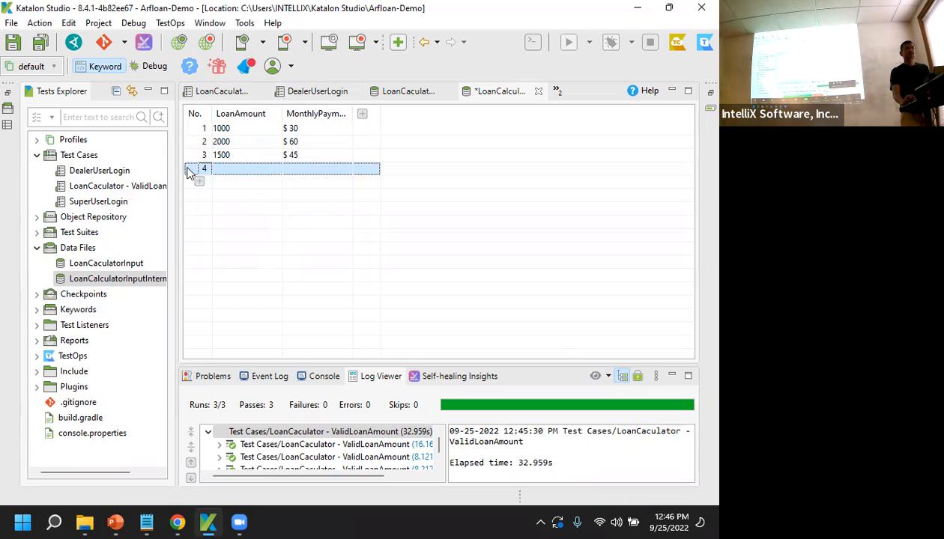
double_click(91, 266)
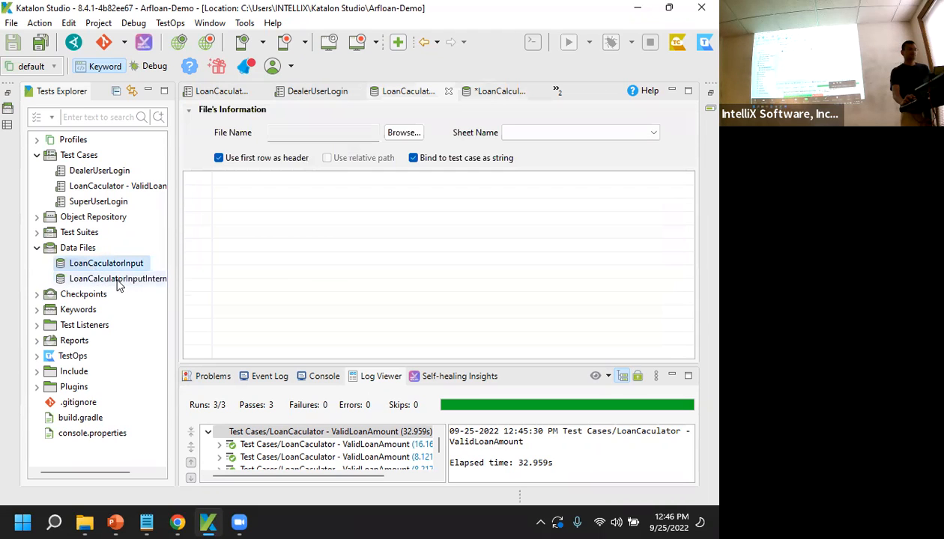
- Review the LoanCalculatorInputInternalData data file and the column bound to the LoanAmount variable in the loan calculator test case's data binding
double_click(116, 278)
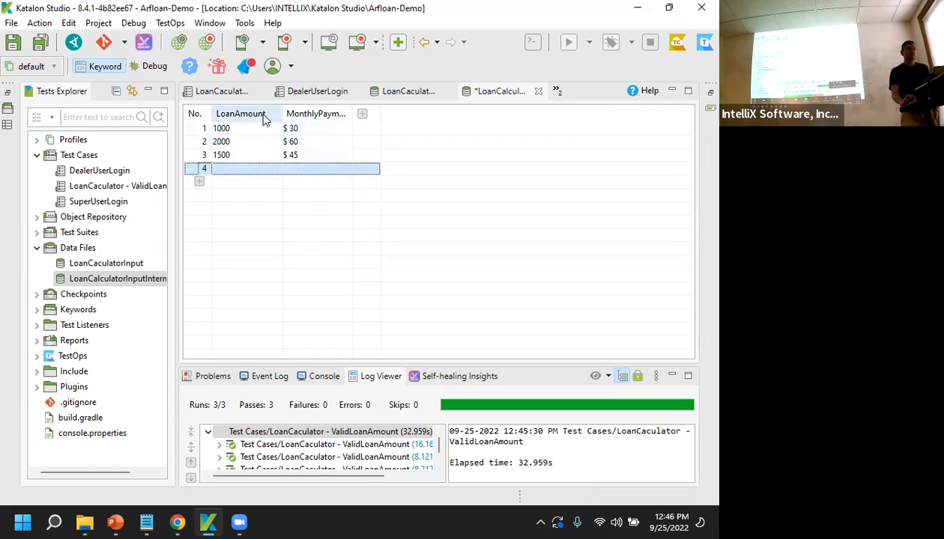
double_click(93, 189)
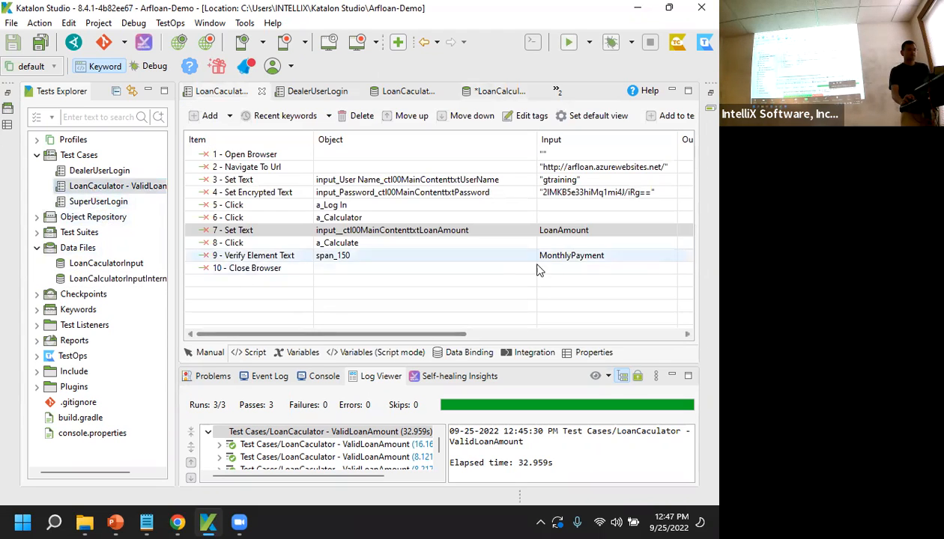
left_click(470, 354)
left_click(659, 272)
left_click(681, 271)
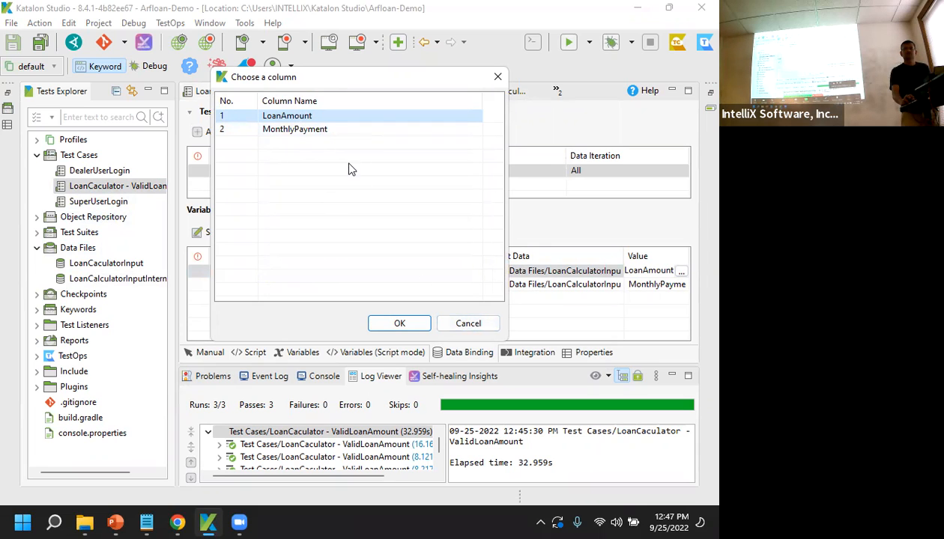
left_click(429, 323)
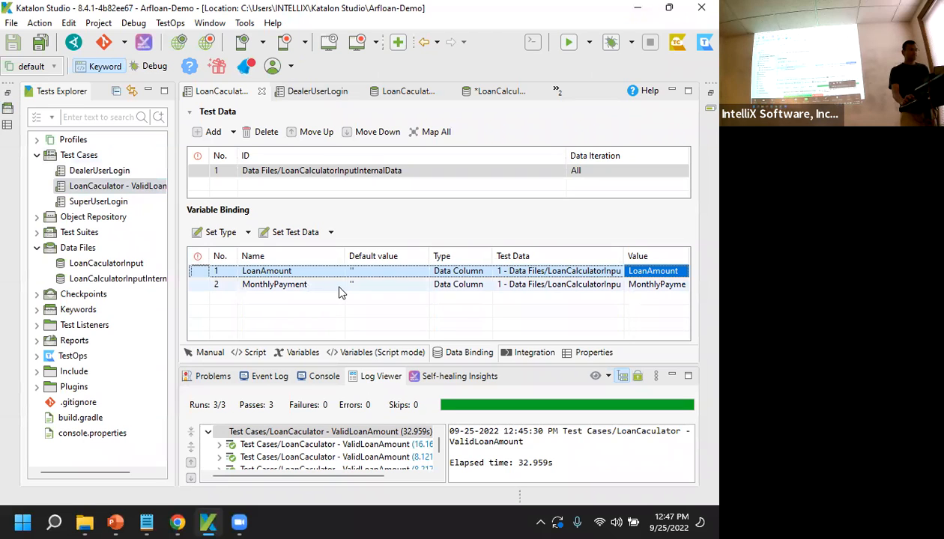
- Compare the Navigate To Url inputs of the DealerUserLogin, loan calculator and SuperUserLogin test cases, and check SuperUserLogin's variables
left_click(39, 142)
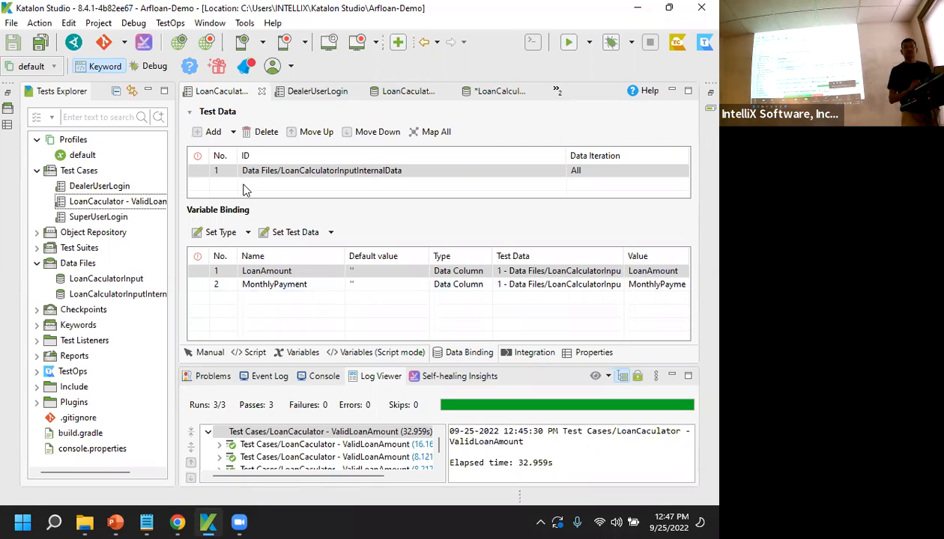
double_click(111, 189)
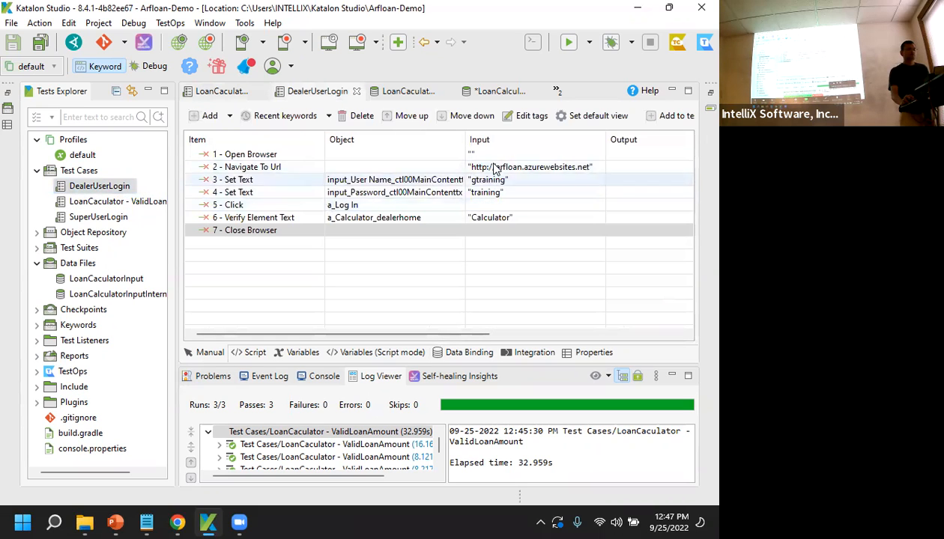
left_click(550, 183)
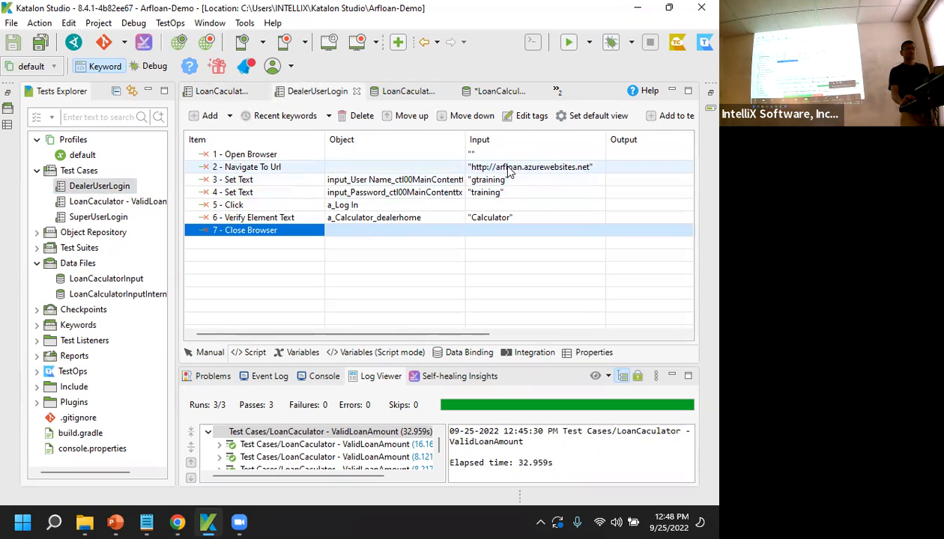
double_click(105, 202)
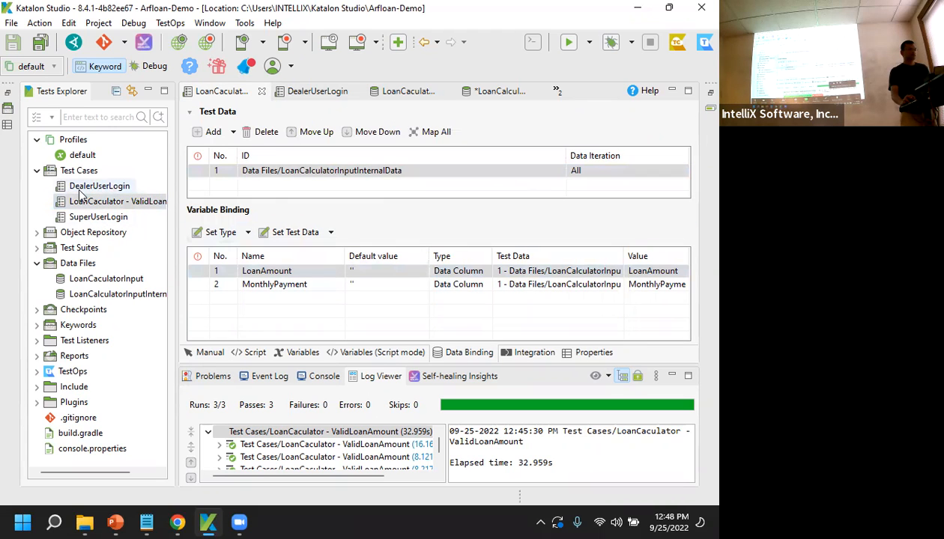
left_click(207, 353)
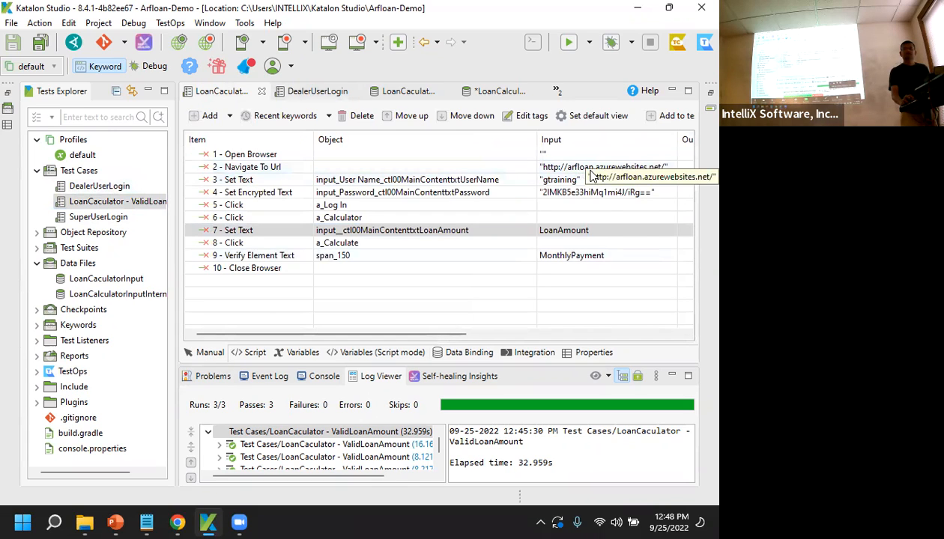
double_click(111, 218)
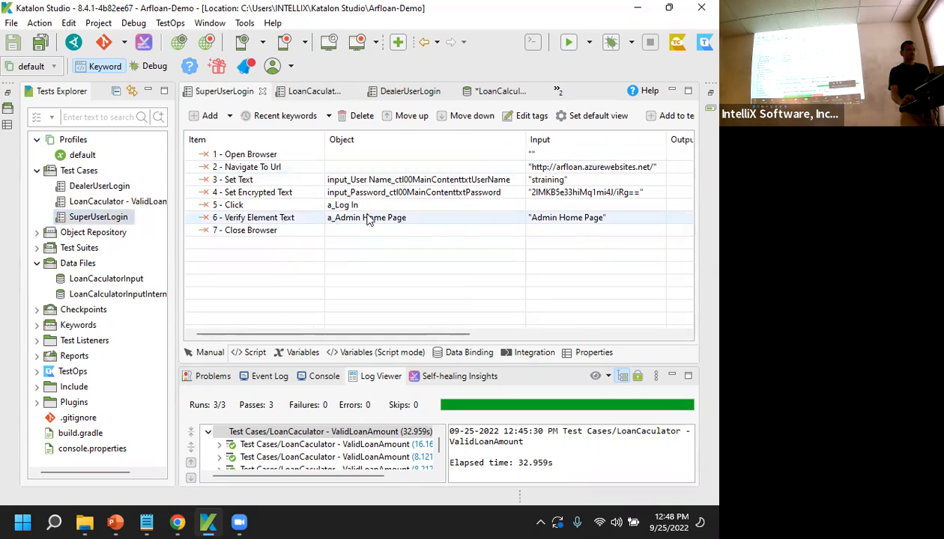
left_click(579, 171)
left_click(584, 168)
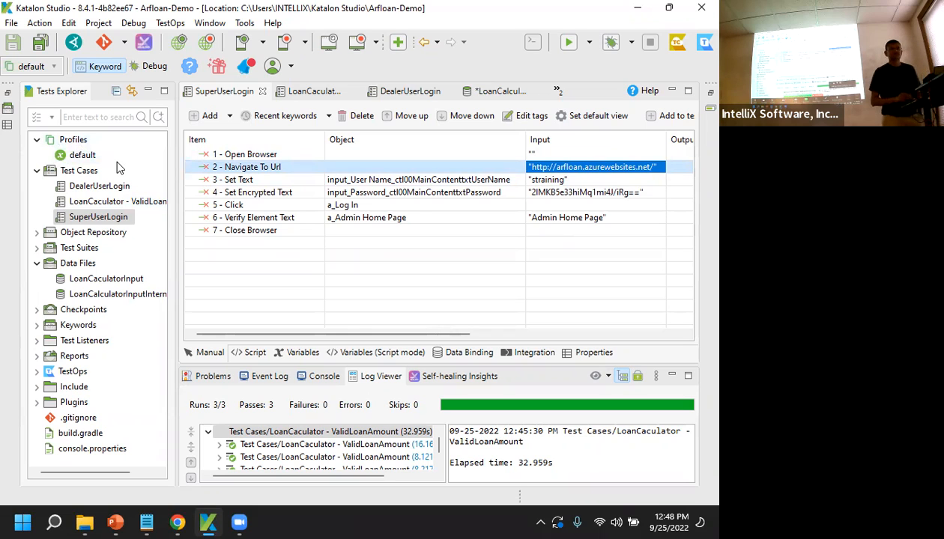
left_click(294, 353)
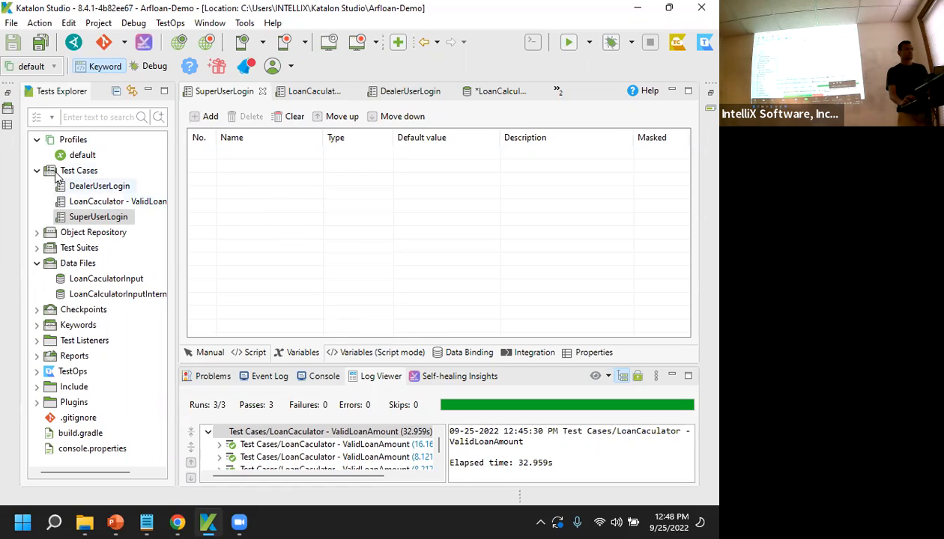
left_click(84, 156)
double_click(85, 160)
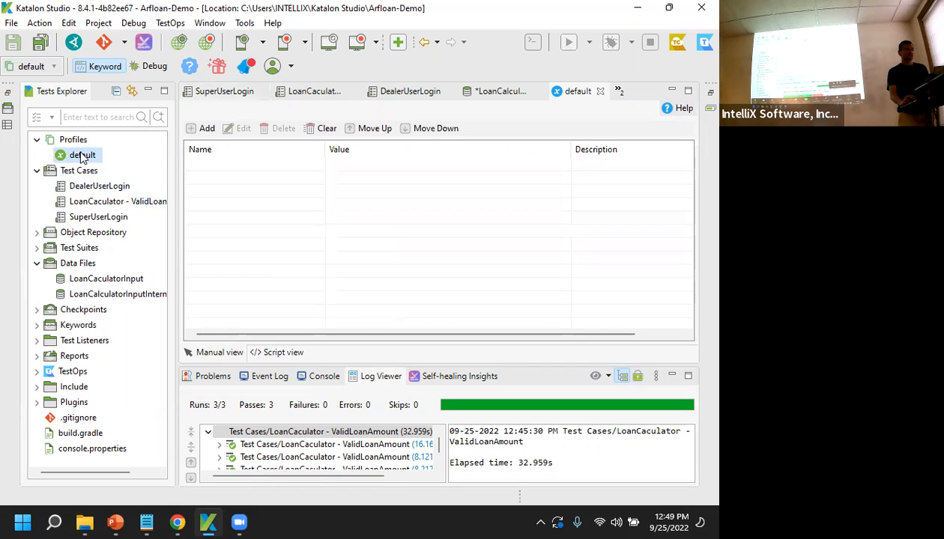
left_click(206, 130)
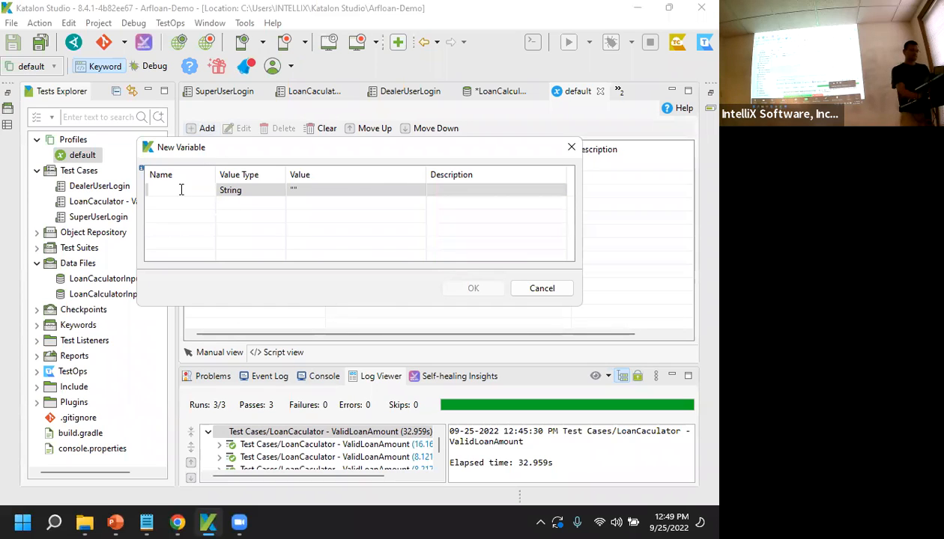
type("ArfloN")
key("BackSpace")
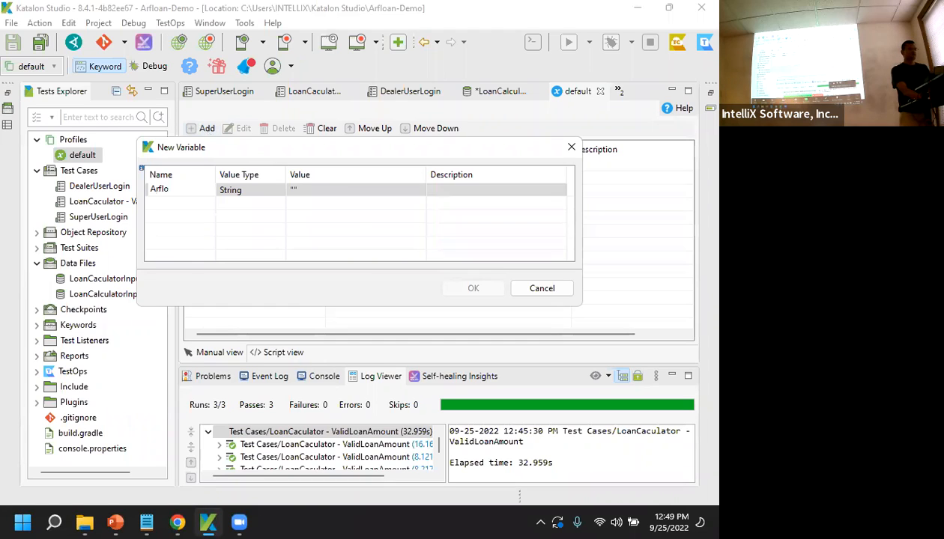
type("anURL")
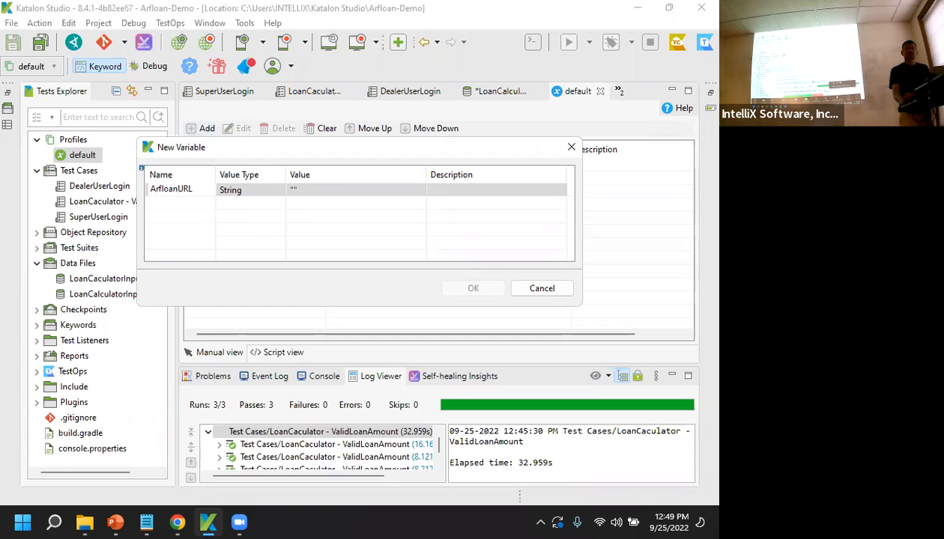
key("Return")
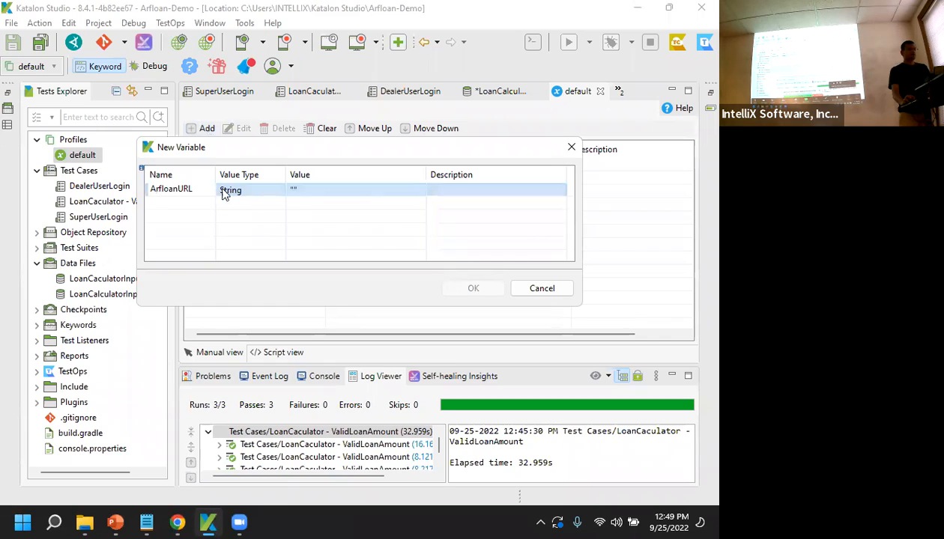
left_click(309, 191)
type("http://arfloan.azurewebs")
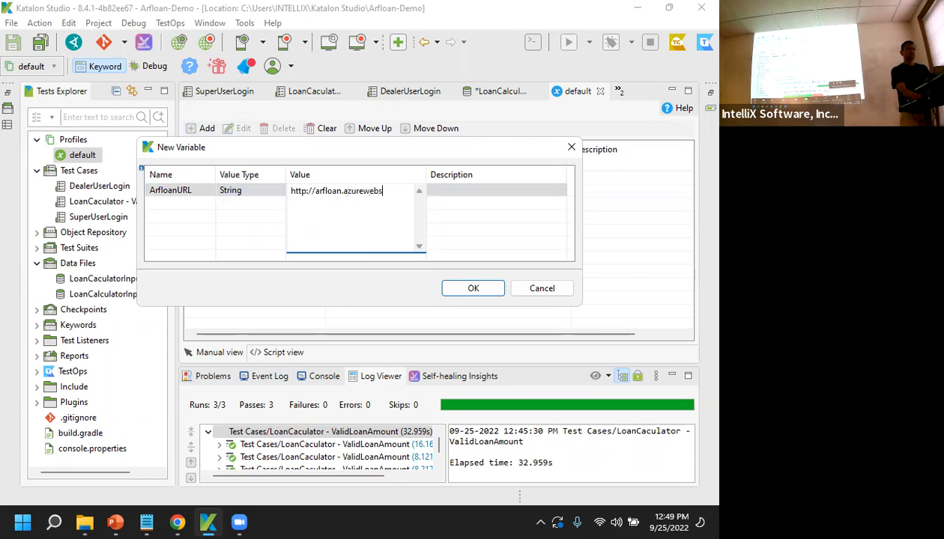
type(".net")
left_click(471, 289)
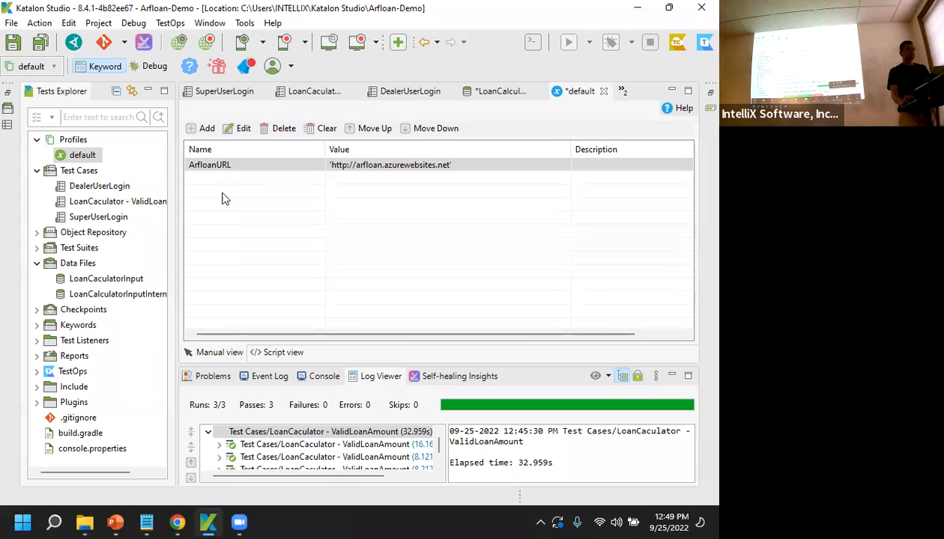
double_click(116, 187)
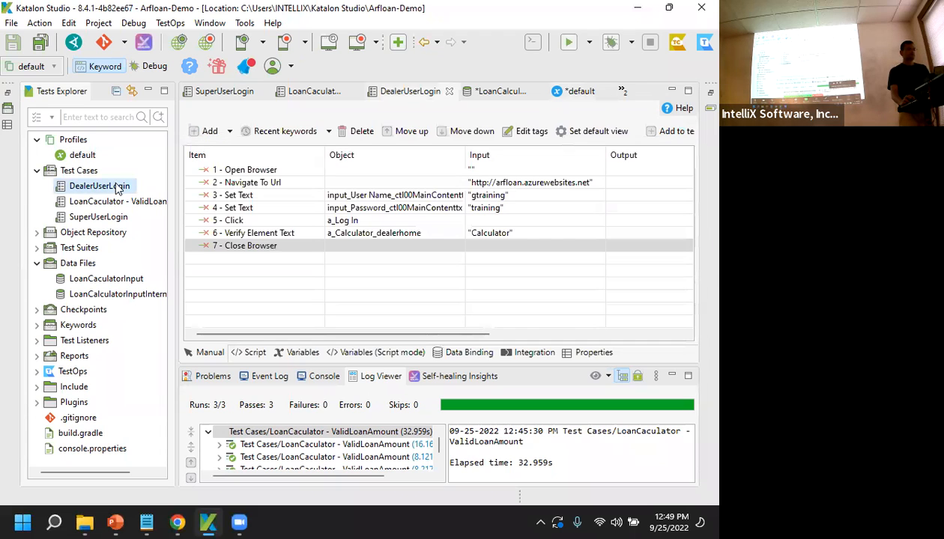
double_click(526, 187)
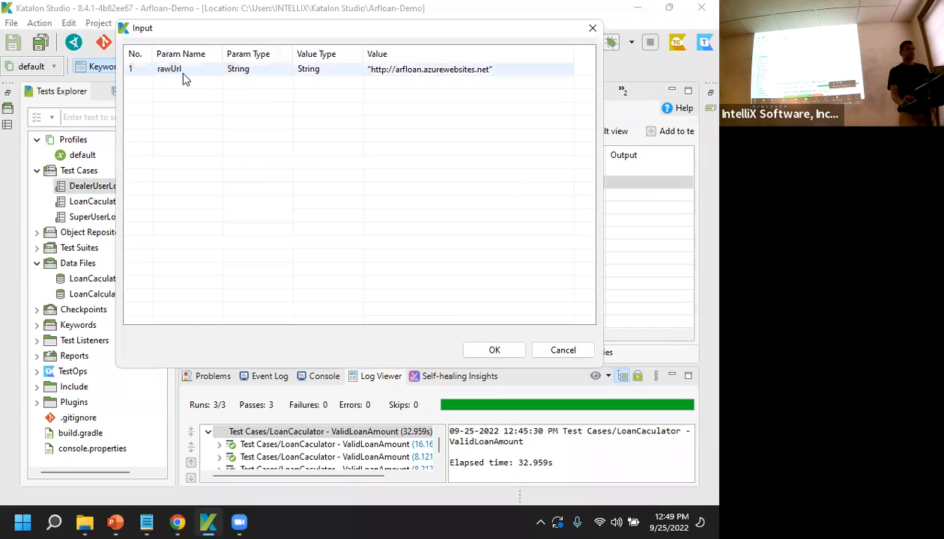
left_click(352, 73)
left_click(357, 73)
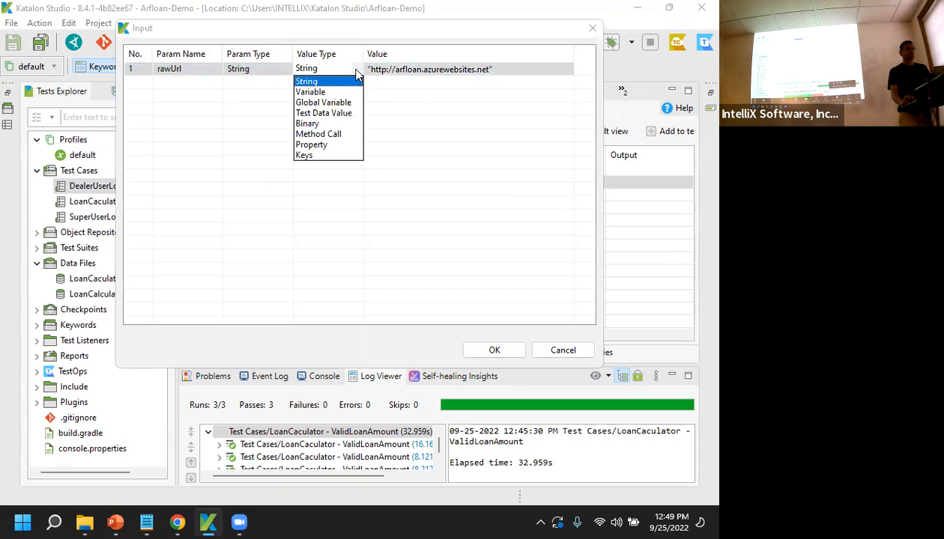
left_click(337, 103)
left_click(421, 72)
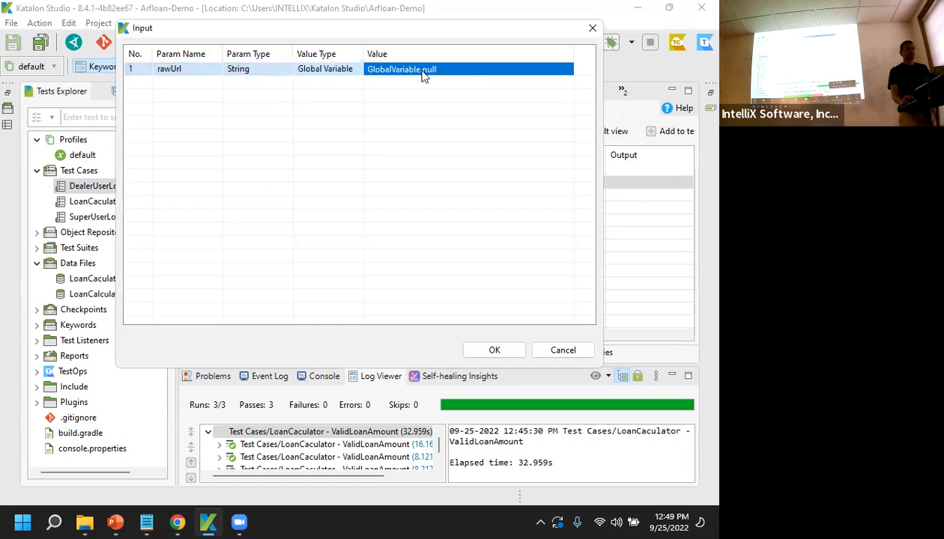
left_click(549, 73)
left_click(568, 72)
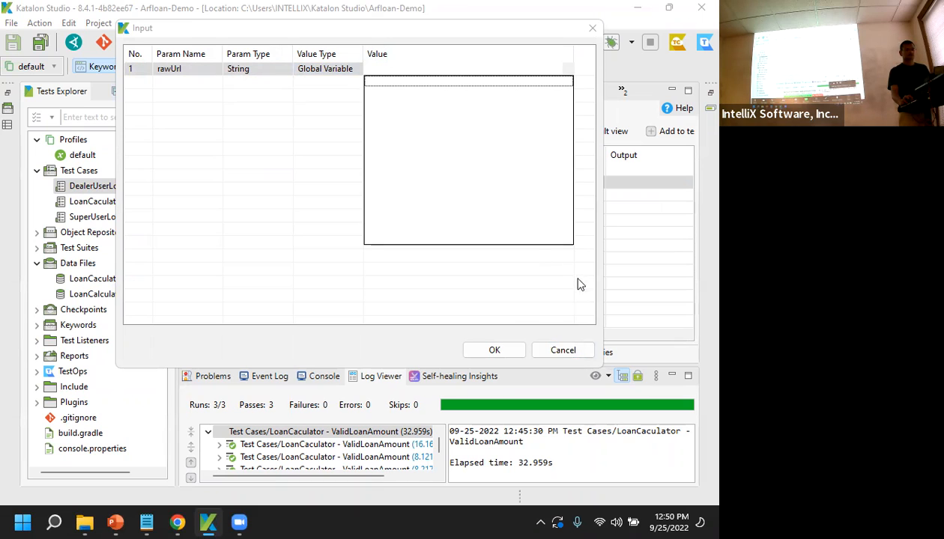
left_click(560, 349)
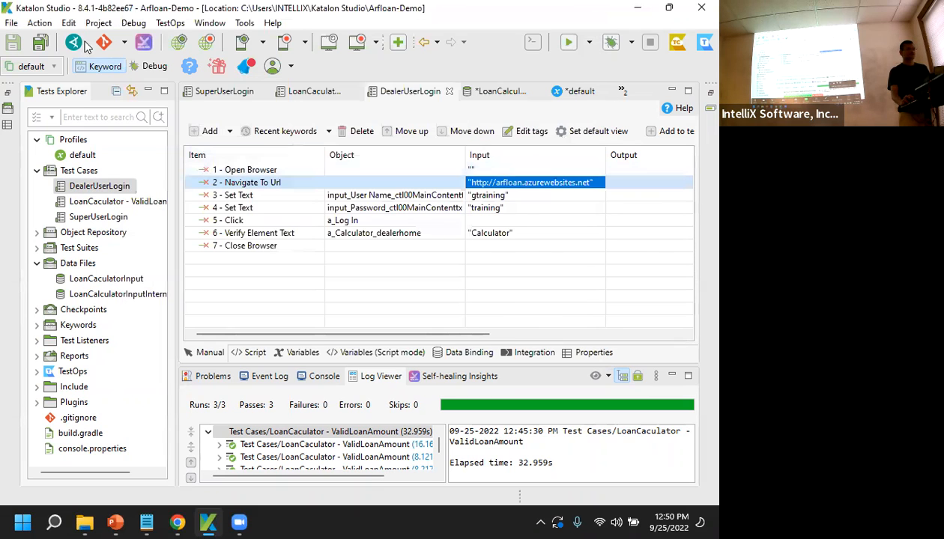
- Save all modified files, including the default profile with its new global variable
left_click(44, 43)
left_click(367, 268)
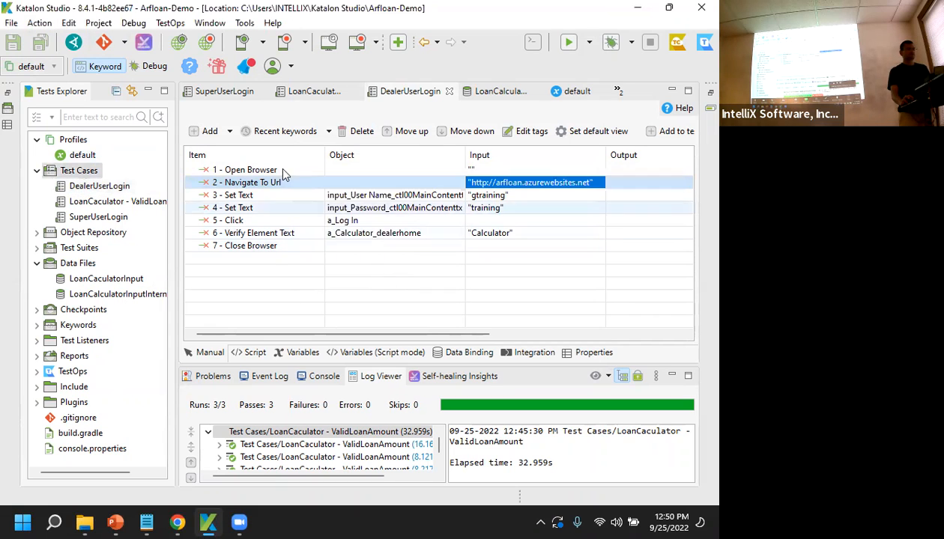
- Set the rawUrl input of DealerUserLogin's Navigate To Url step to the global variable ArfloanURL and save the test case
left_click(528, 188)
left_click(483, 67)
left_click(484, 67)
left_click(556, 67)
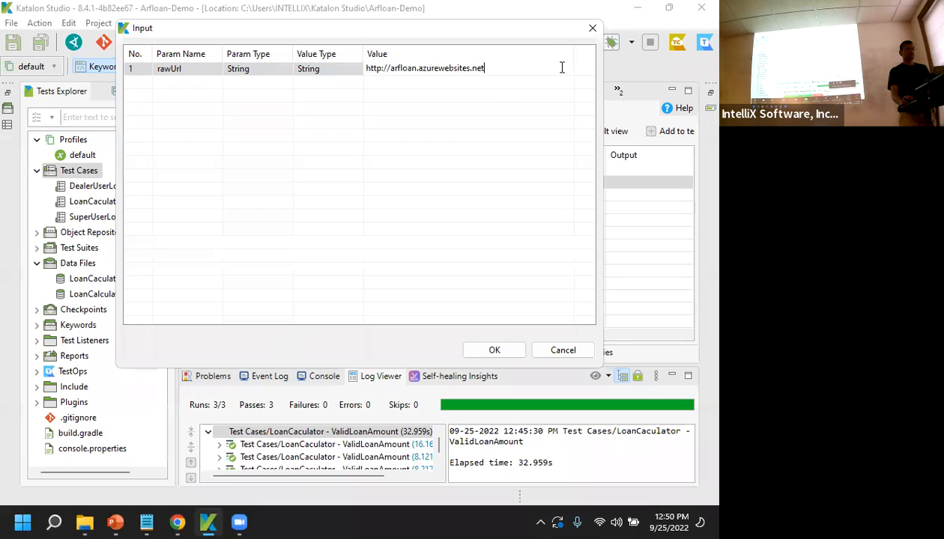
key("ctrl+a")
key("BackSpace")
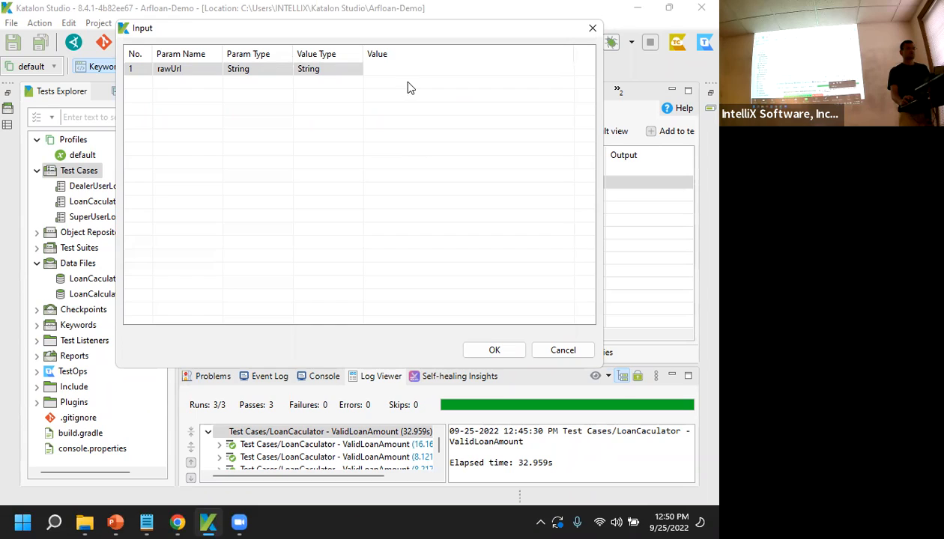
left_click(332, 72)
left_click(356, 71)
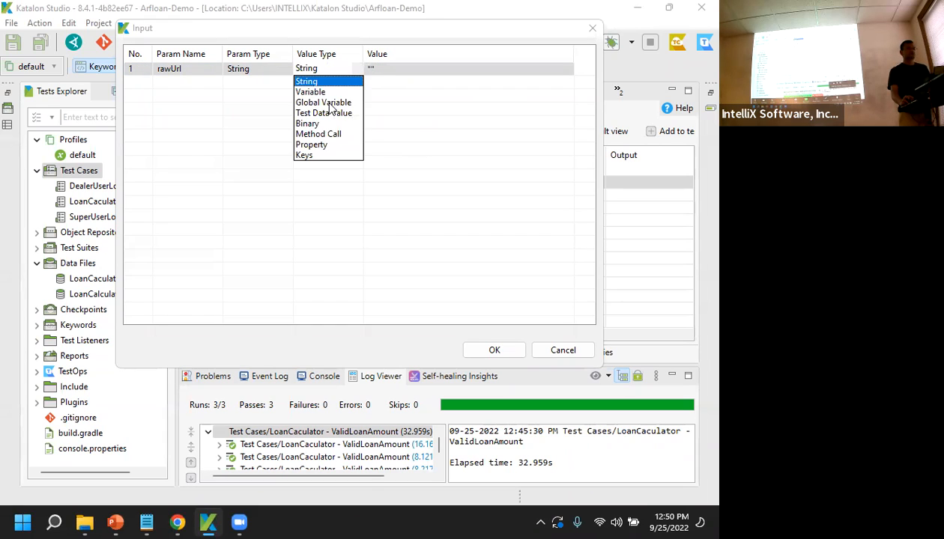
left_click(354, 95)
left_click(547, 71)
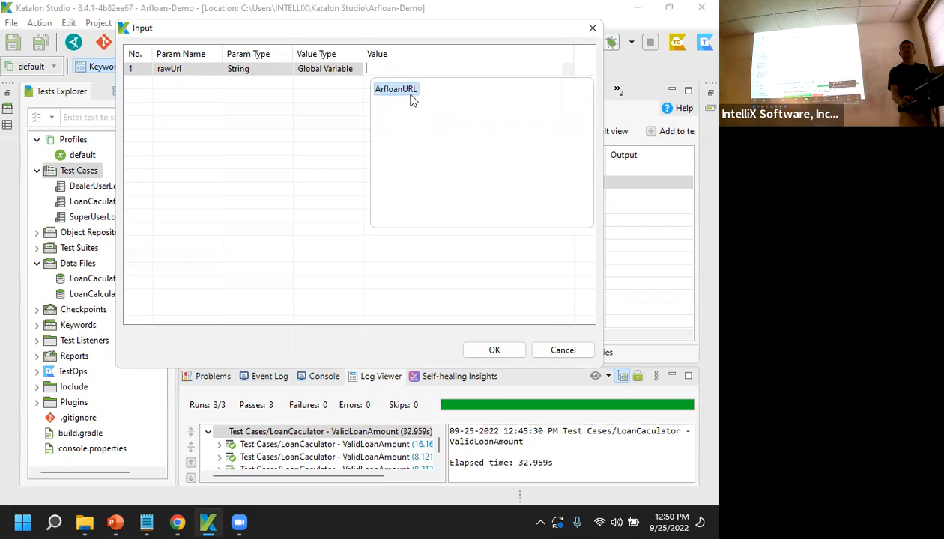
left_click(410, 95)
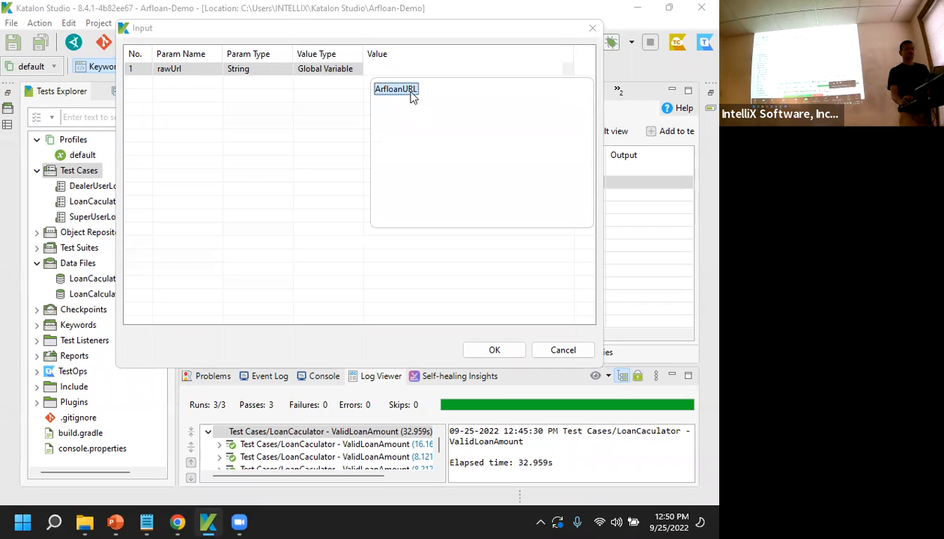
double_click(410, 90)
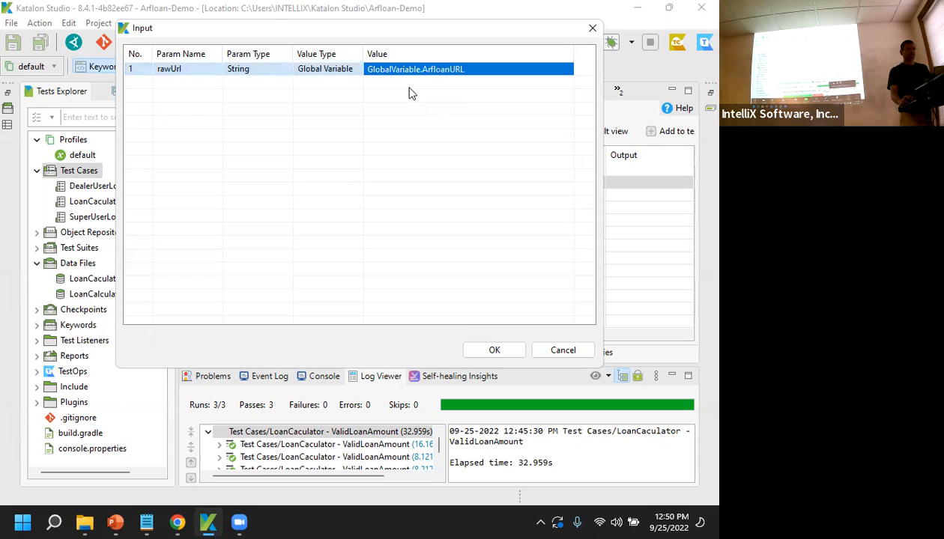
left_click(500, 357)
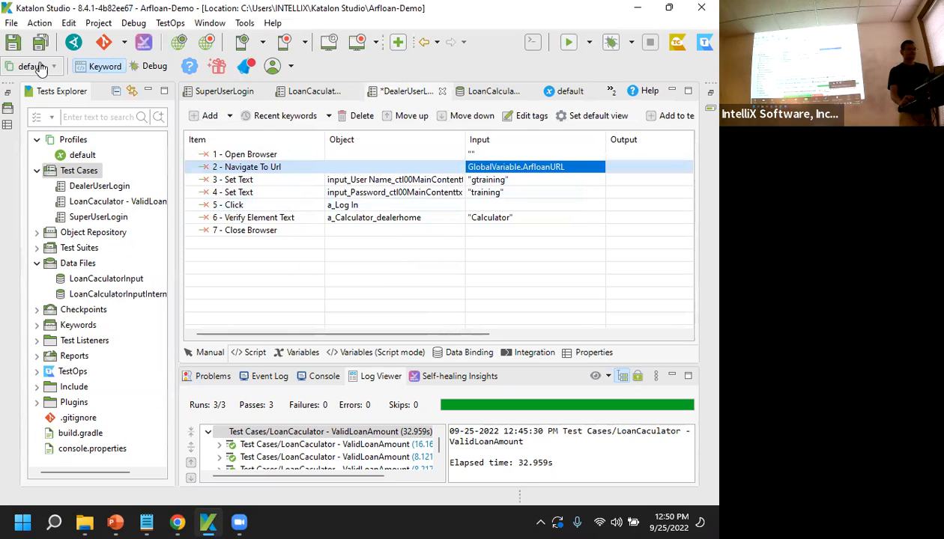
left_click(13, 42)
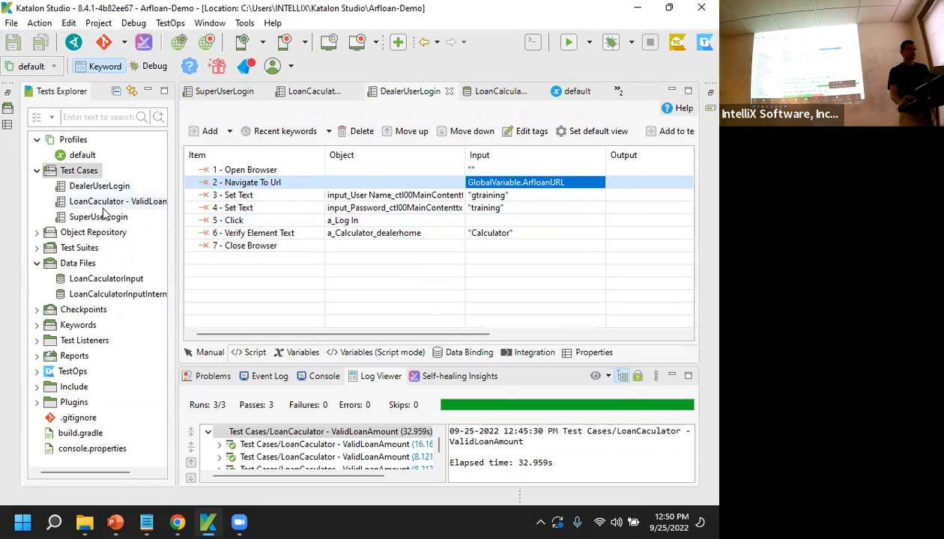
- Set the rawUrl input of the loan calculator test case's Navigate To Url step to the global variable ArfloanURL and save the test case
double_click(103, 207)
double_click(571, 183)
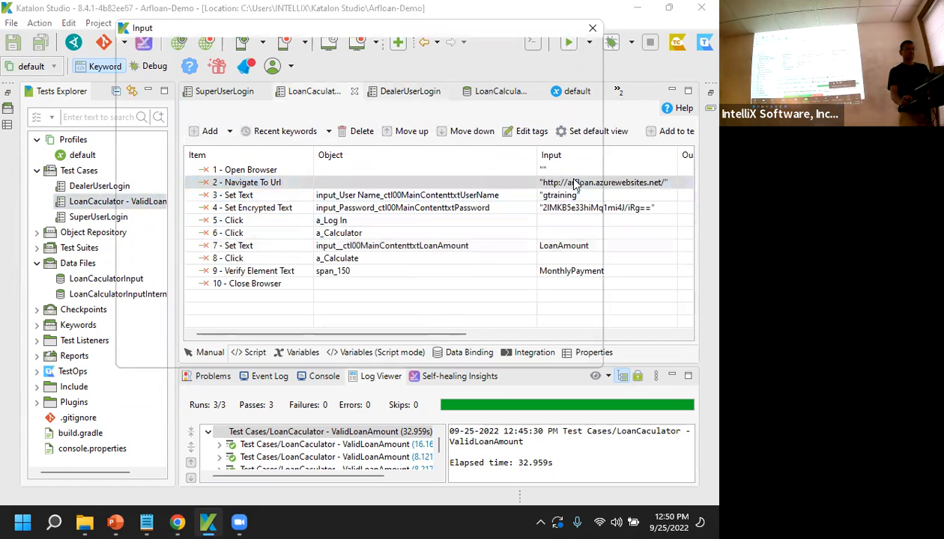
left_click(345, 69)
left_click(357, 69)
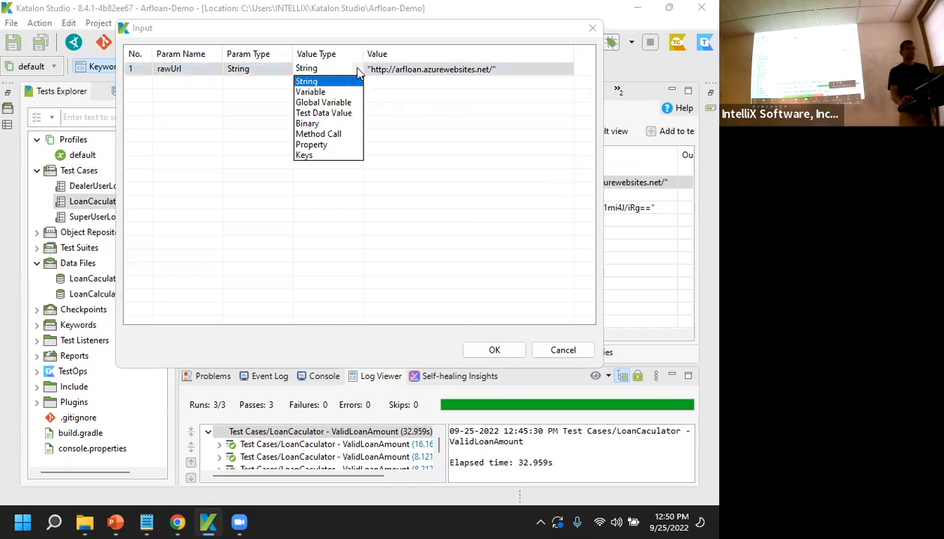
left_click(329, 103)
left_click(464, 69)
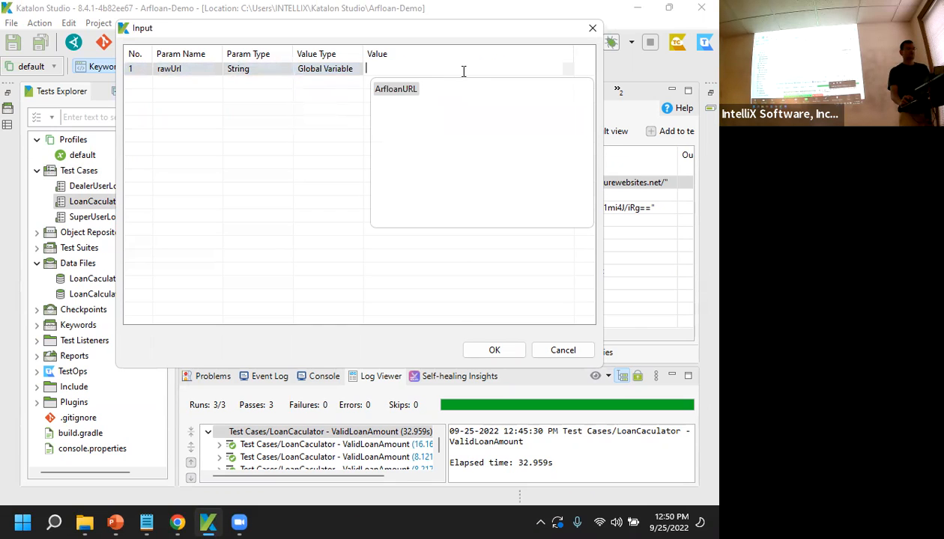
left_click(395, 89)
left_click(493, 350)
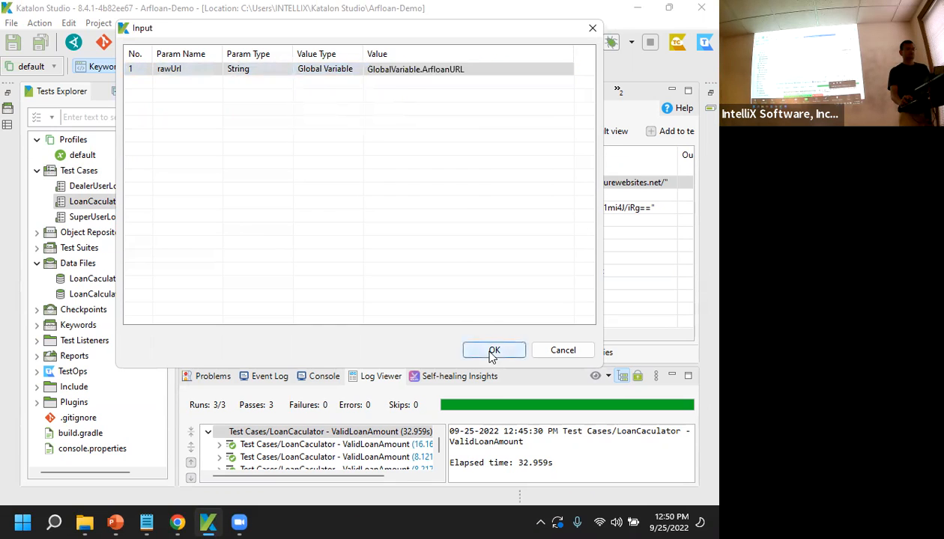
left_click(49, 45)
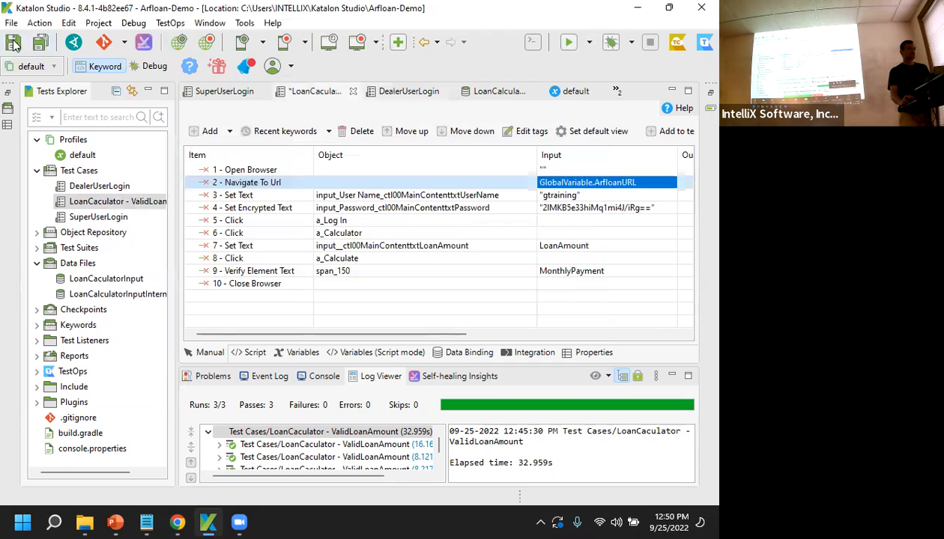
- Check the SuperUserLogin test case, and run the DealerUserLogin test case to test its global variable URL
double_click(86, 216)
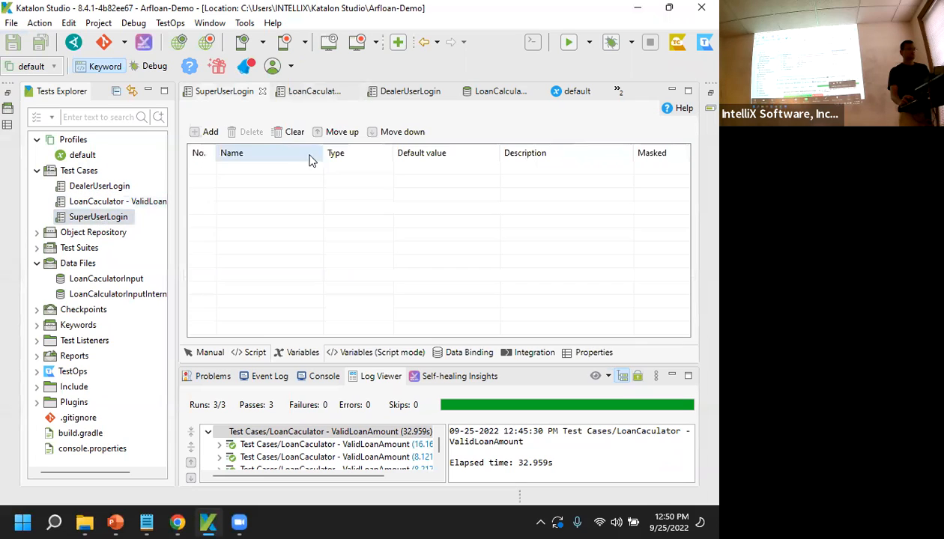
double_click(97, 187)
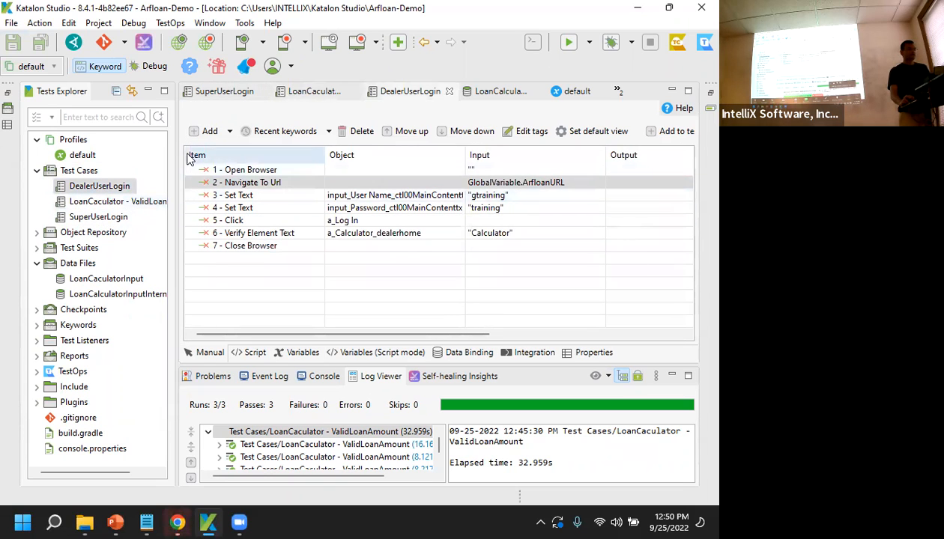
left_click(569, 42)
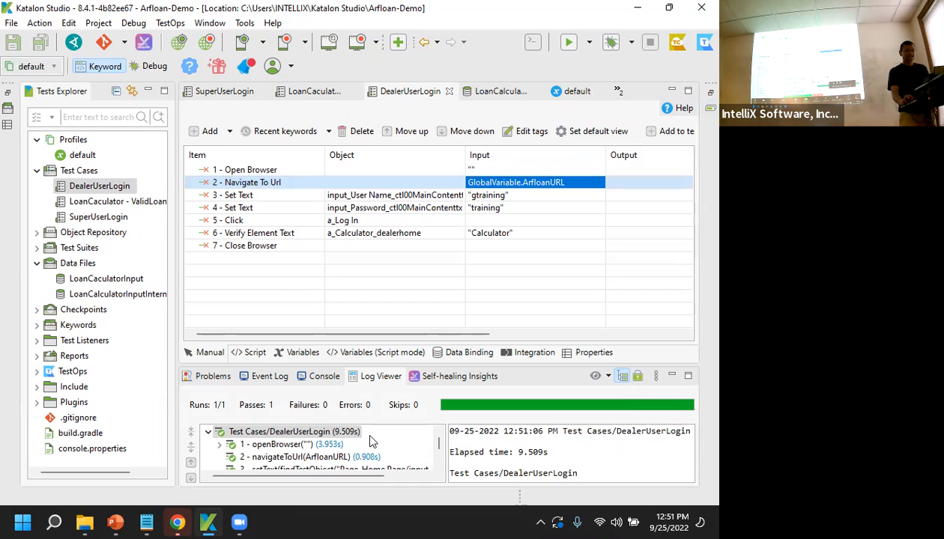
left_click(609, 278)
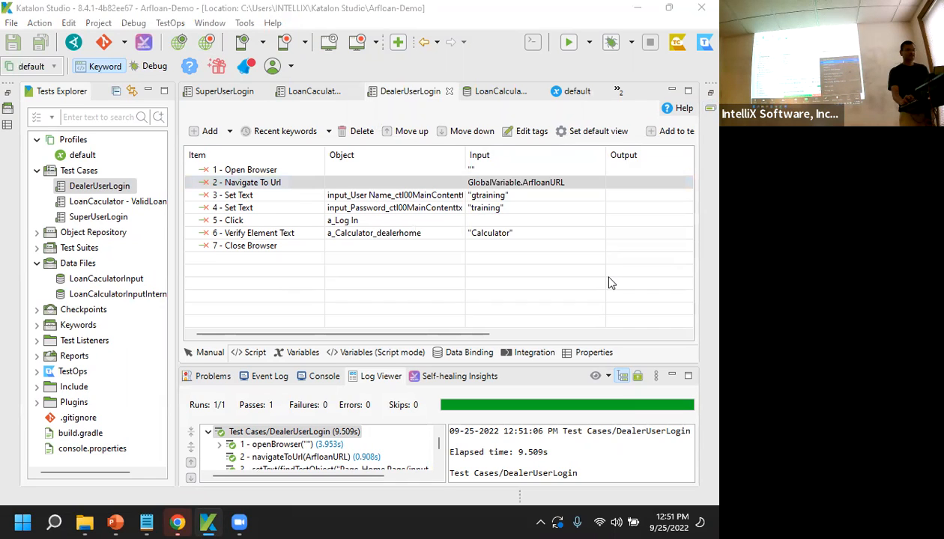